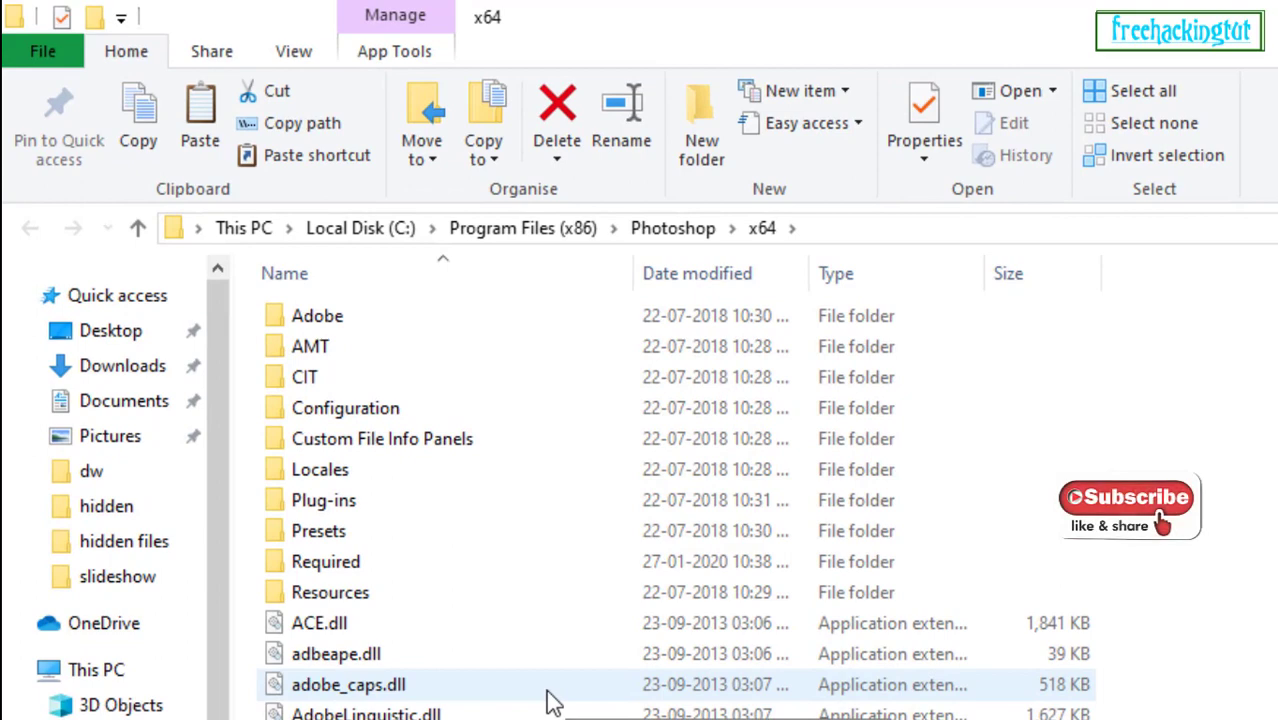
Open the Required, Plug-Ins and File Formats folders inside the Photoshop x64 installation folder.
double_click(345, 566)
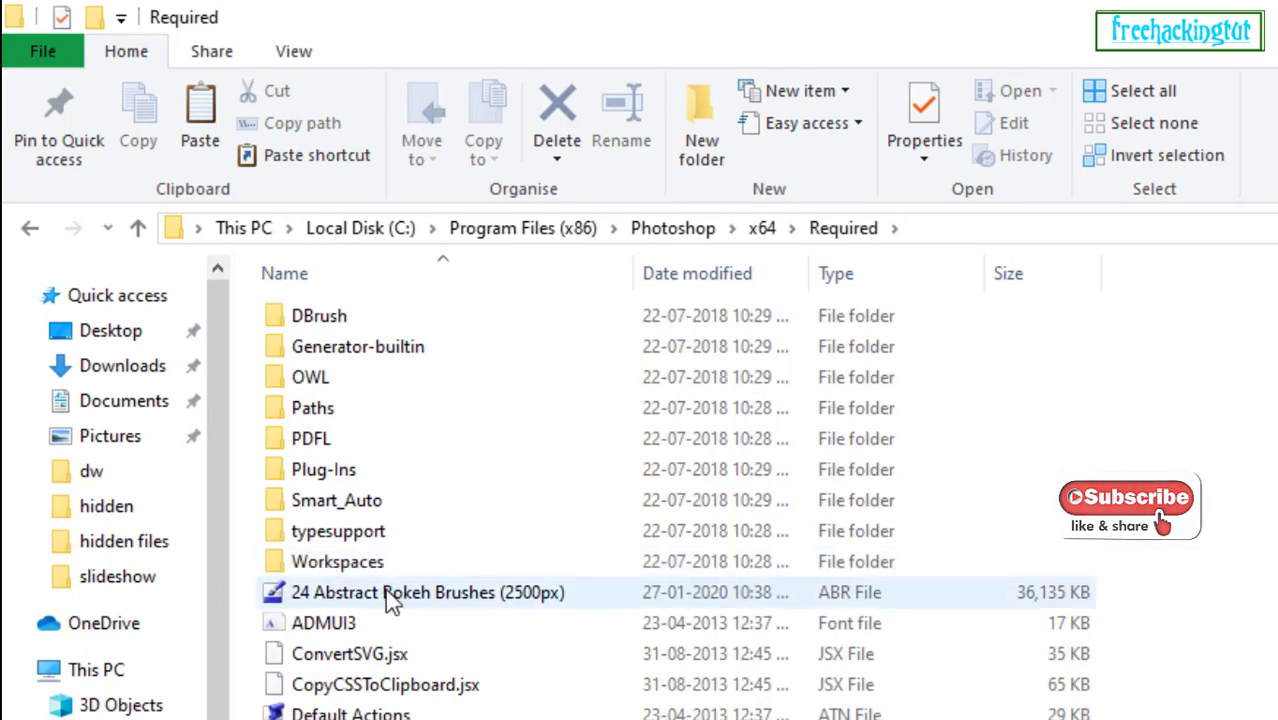
double_click(340, 472)
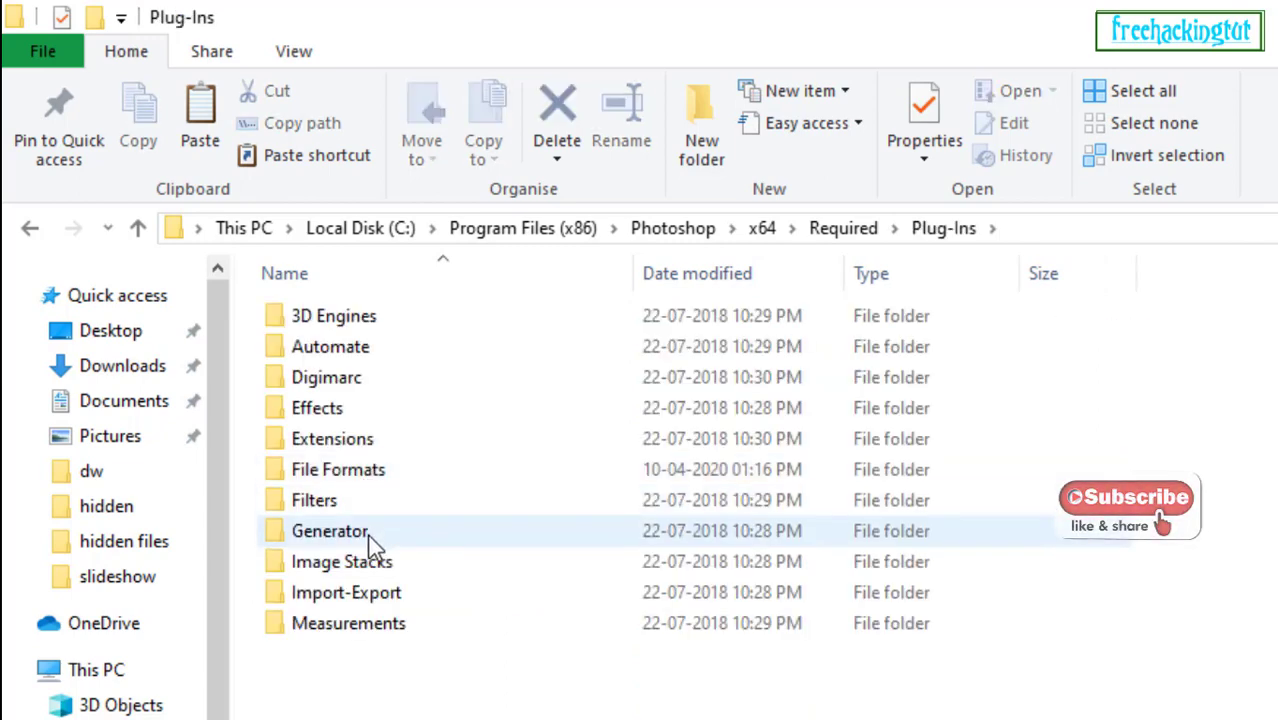
double_click(378, 480)
Move ICOFormat64.8bi from the ICOFormat ZIP archive into the File Formats folder, granting administrator permission.
drag(1077, 36, 491, 52)
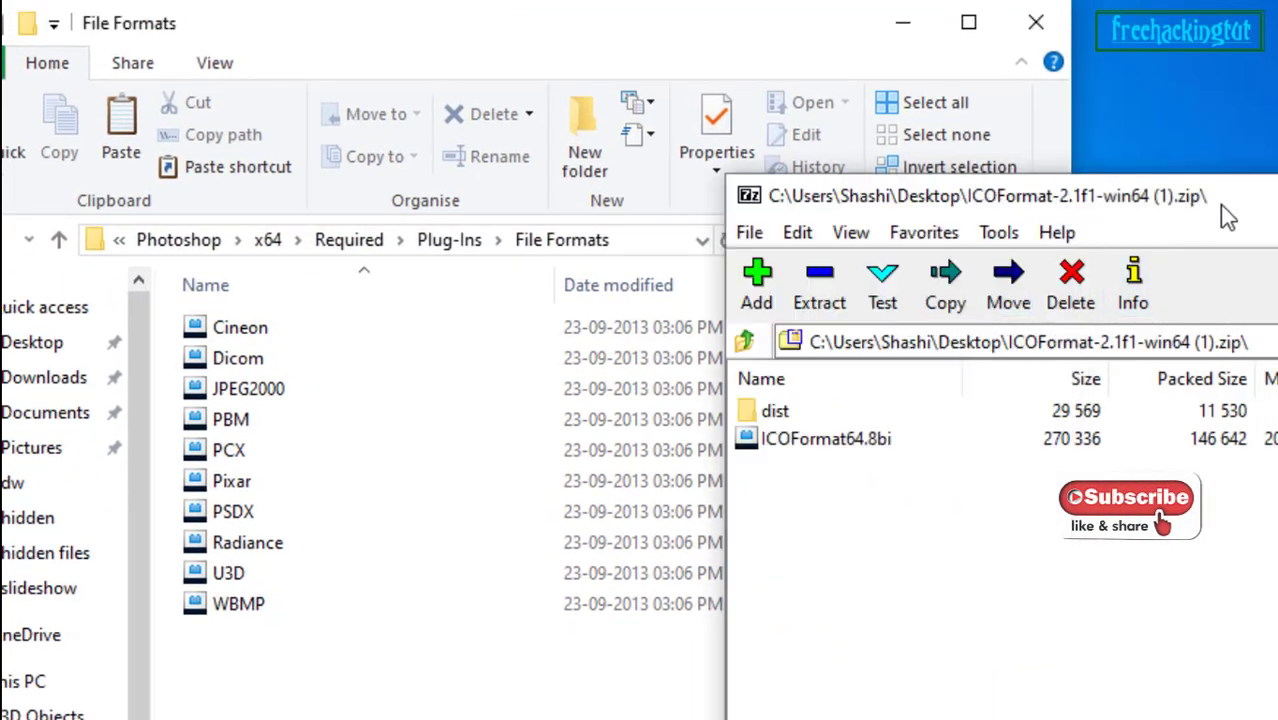
drag(1191, 203, 1277, 91)
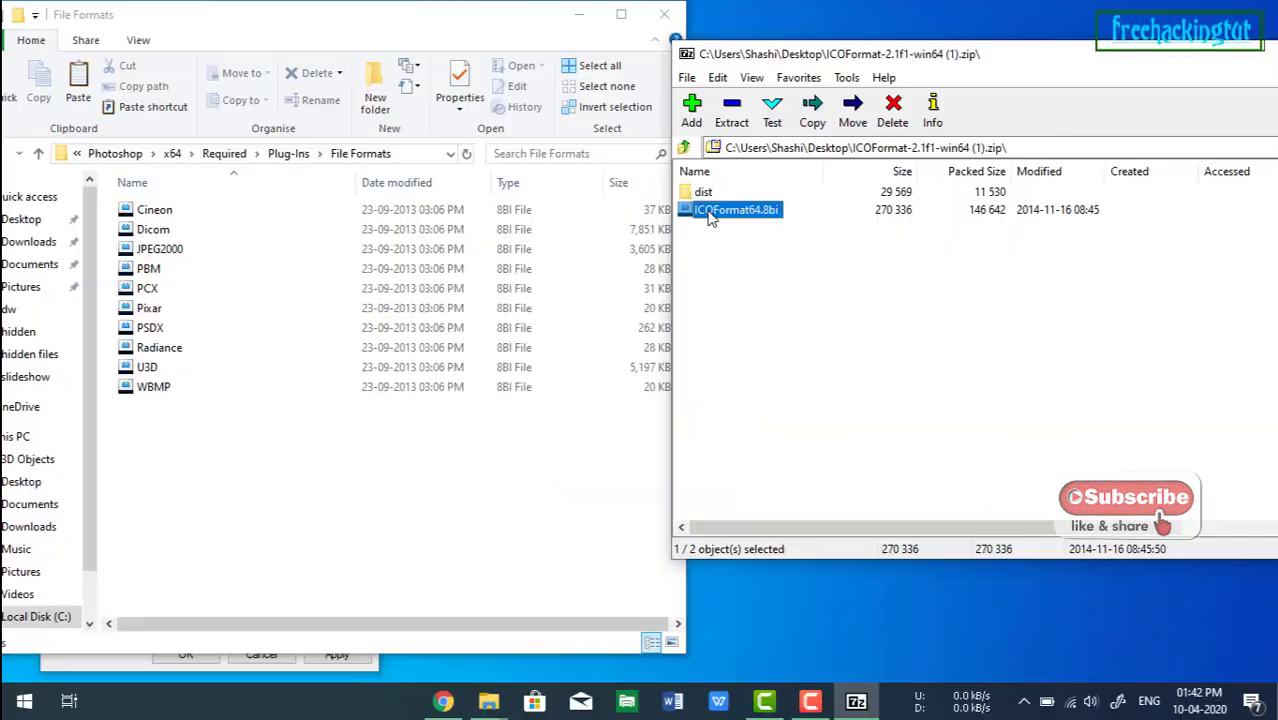
click(1143, 328)
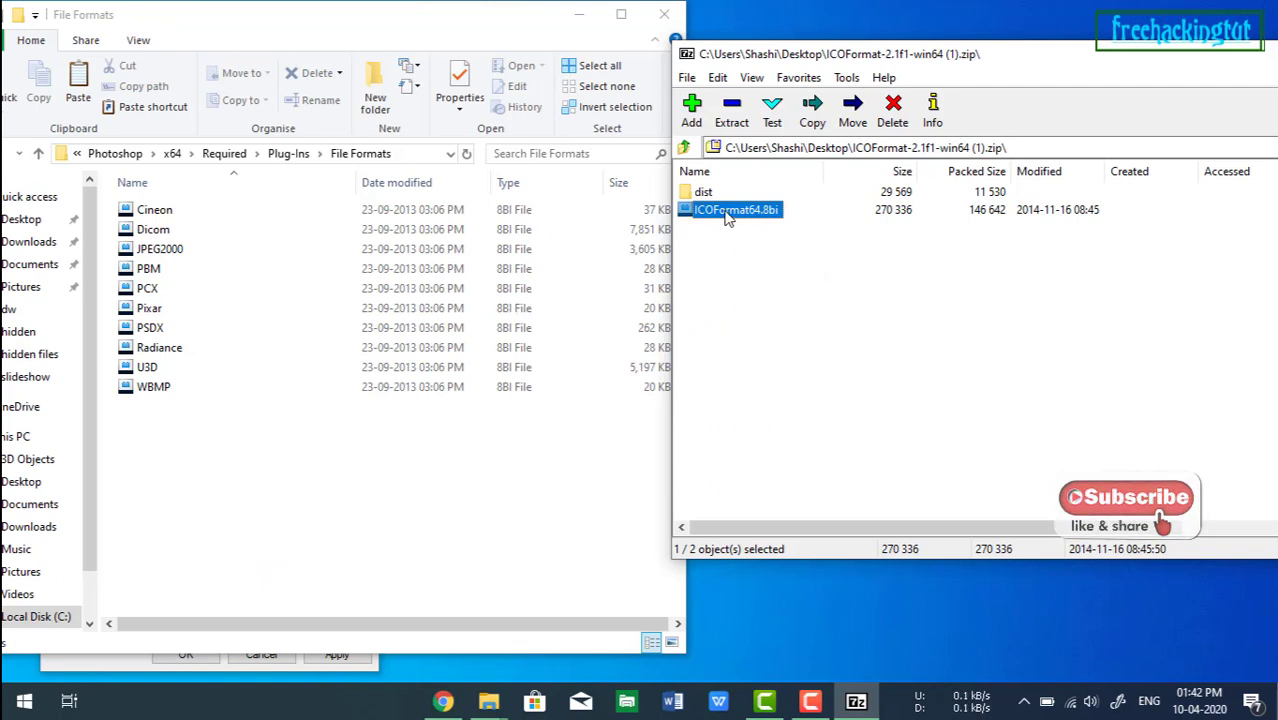
drag(726, 218, 192, 527)
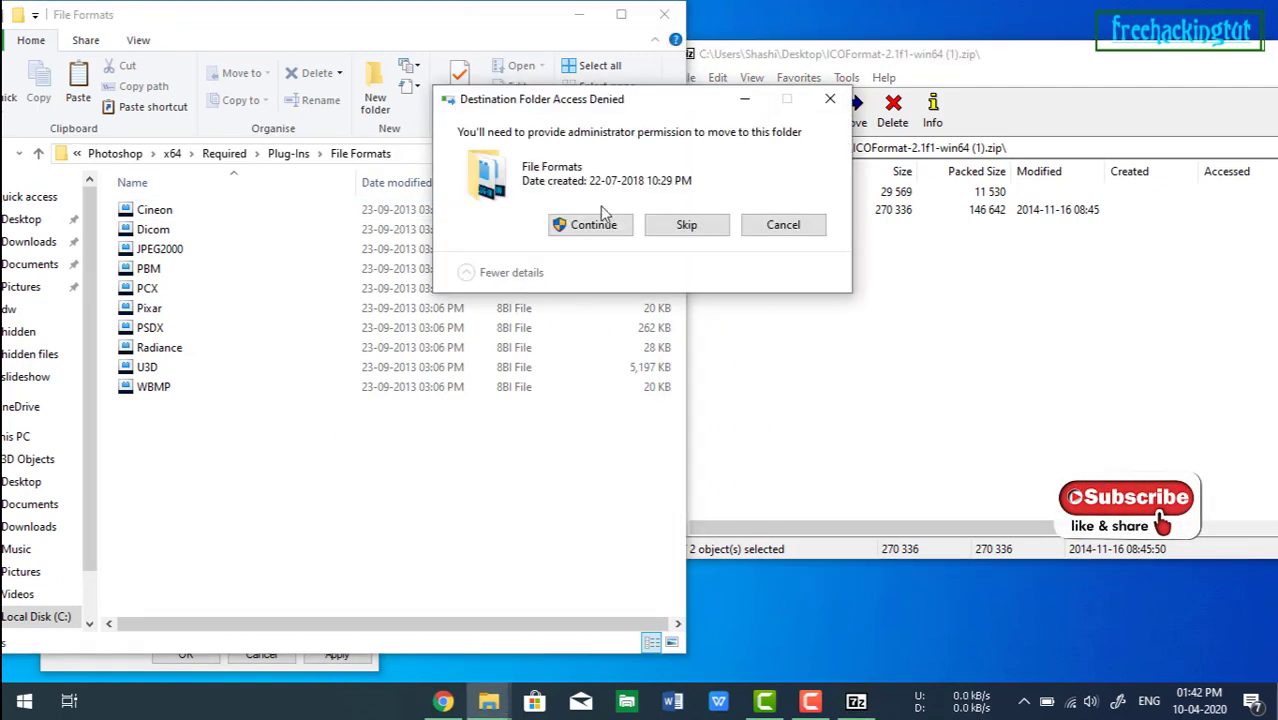
click(594, 226)
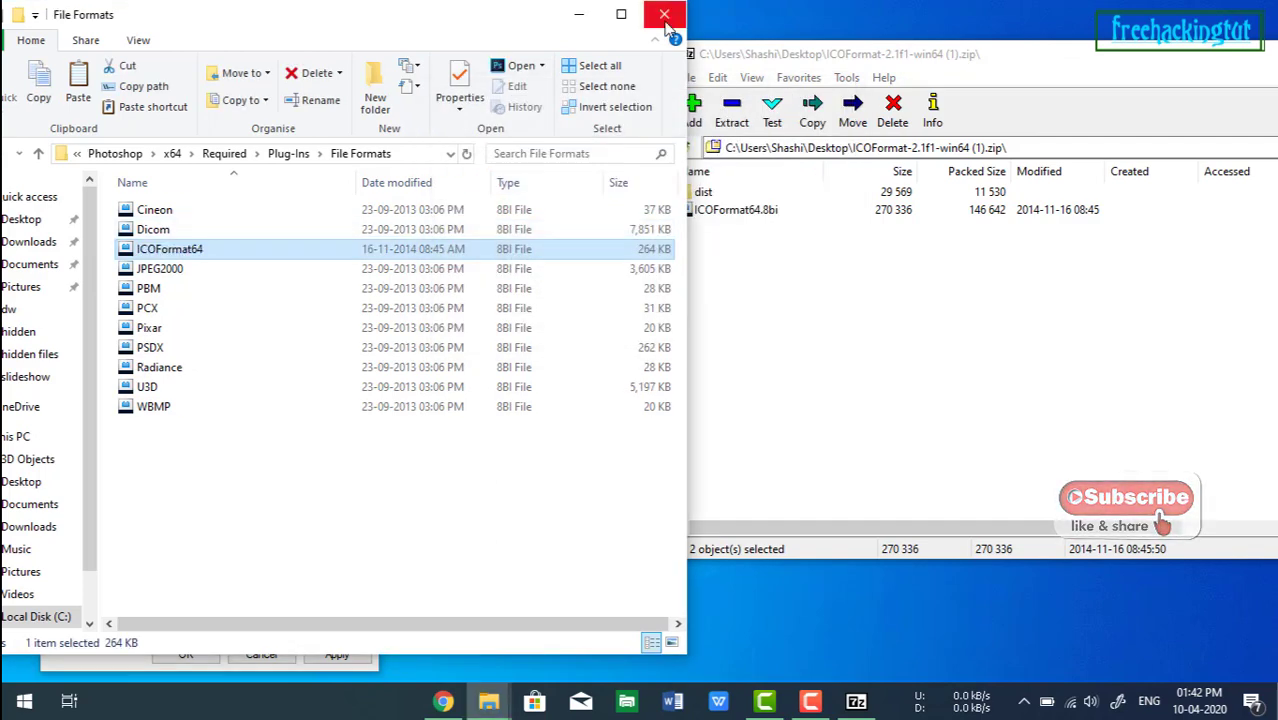
Close File Explorer, the archive window and the Photoshop shortcut properties dialog.
click(667, 22)
drag(700, 45, 690, 121)
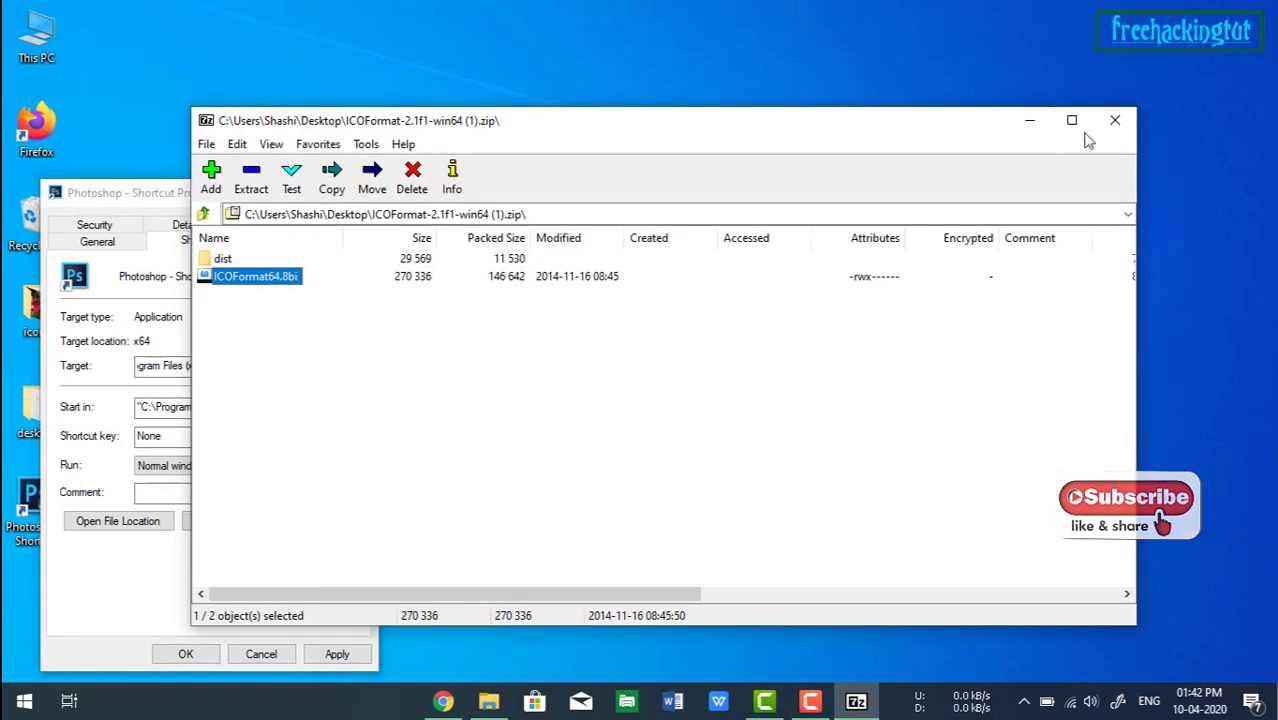
key(alt+F4)
click(185, 653)
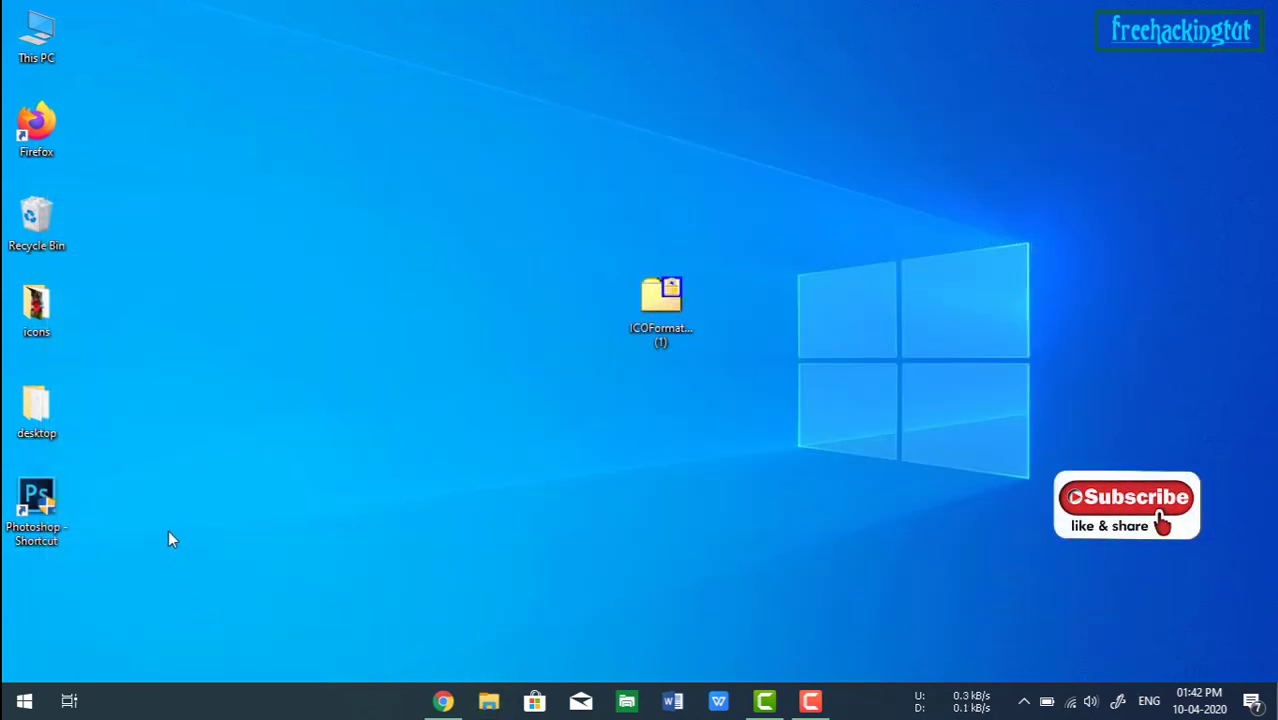
right_click(194, 382)
click(230, 442)
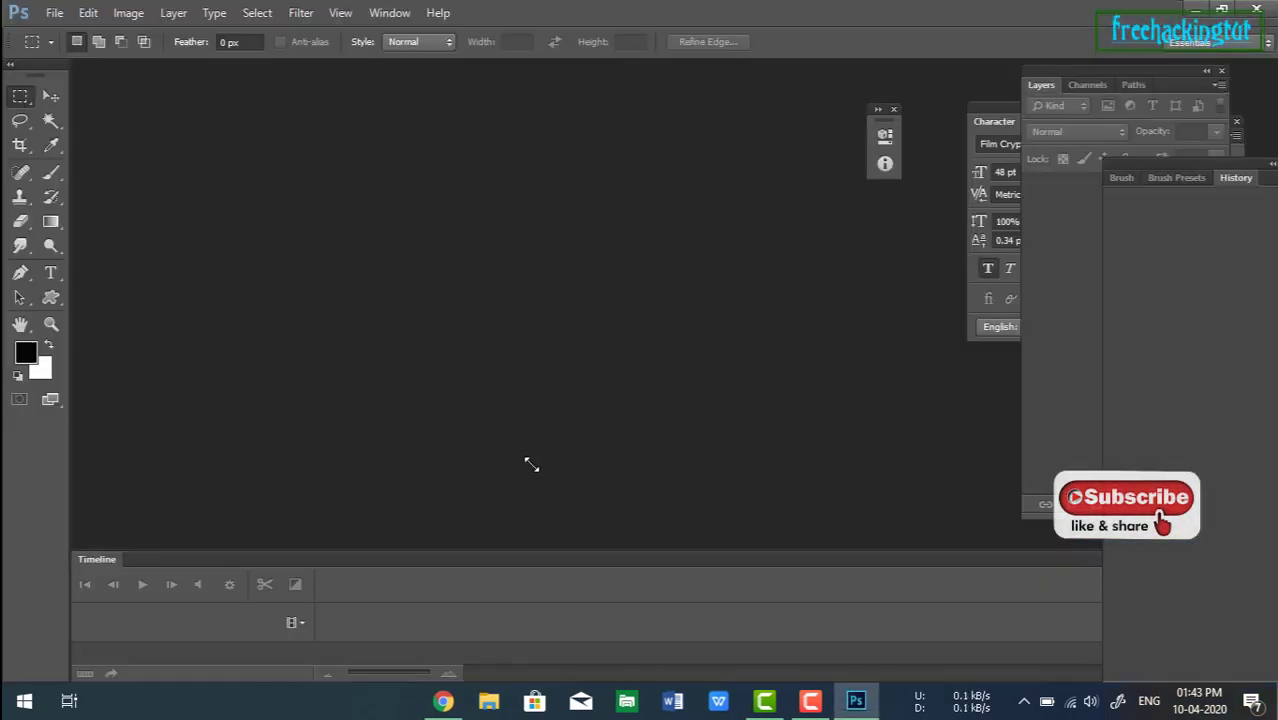
Create a new document 256 by 256 pixels.
click(54, 14)
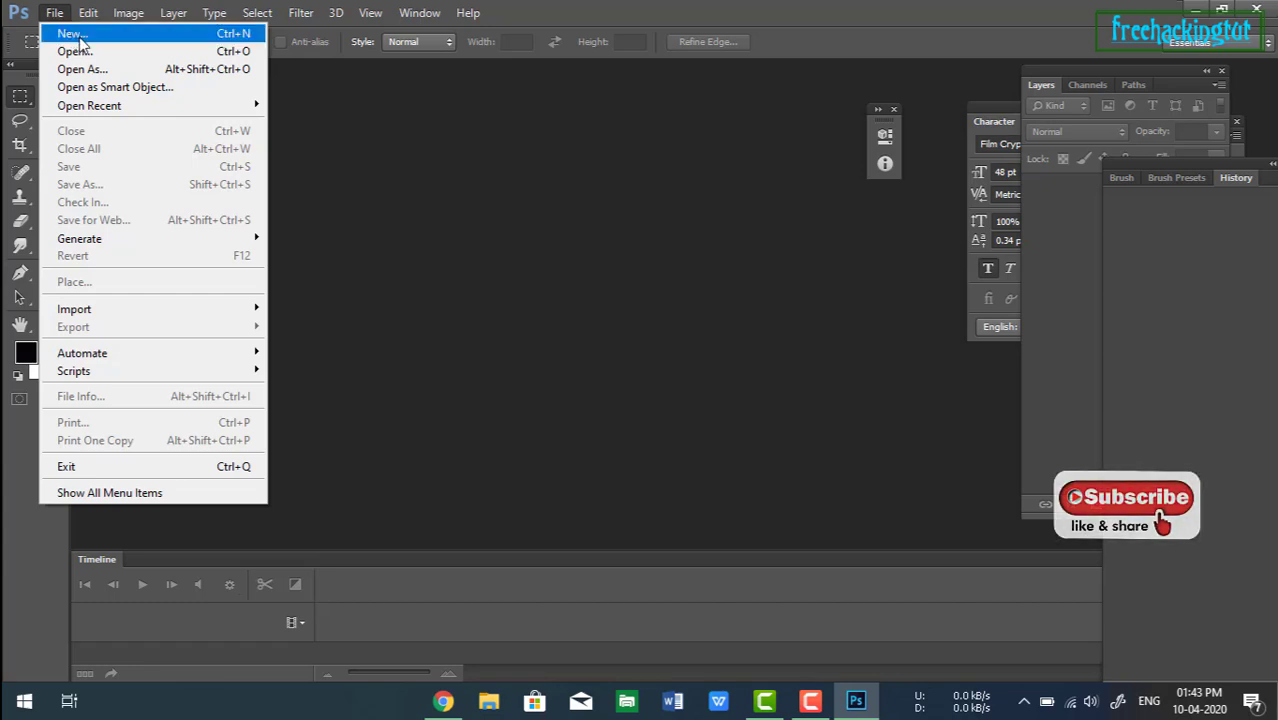
click(123, 37)
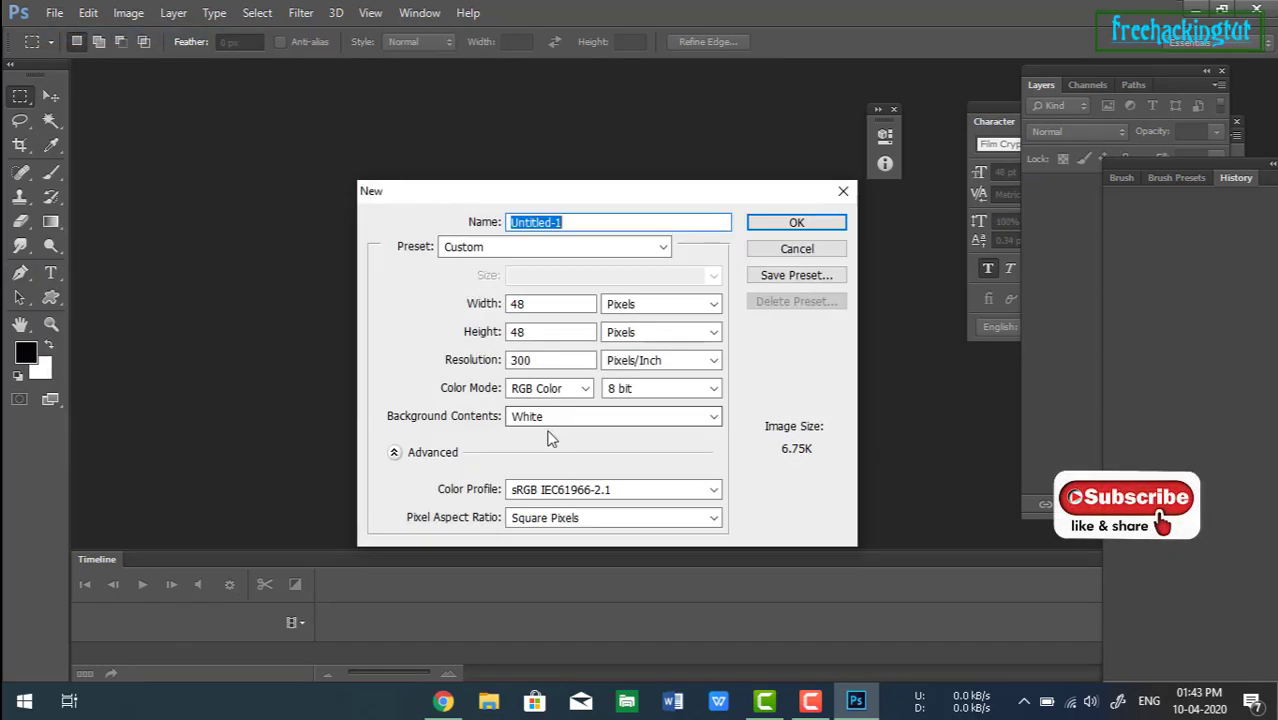
drag(538, 305, 478, 304)
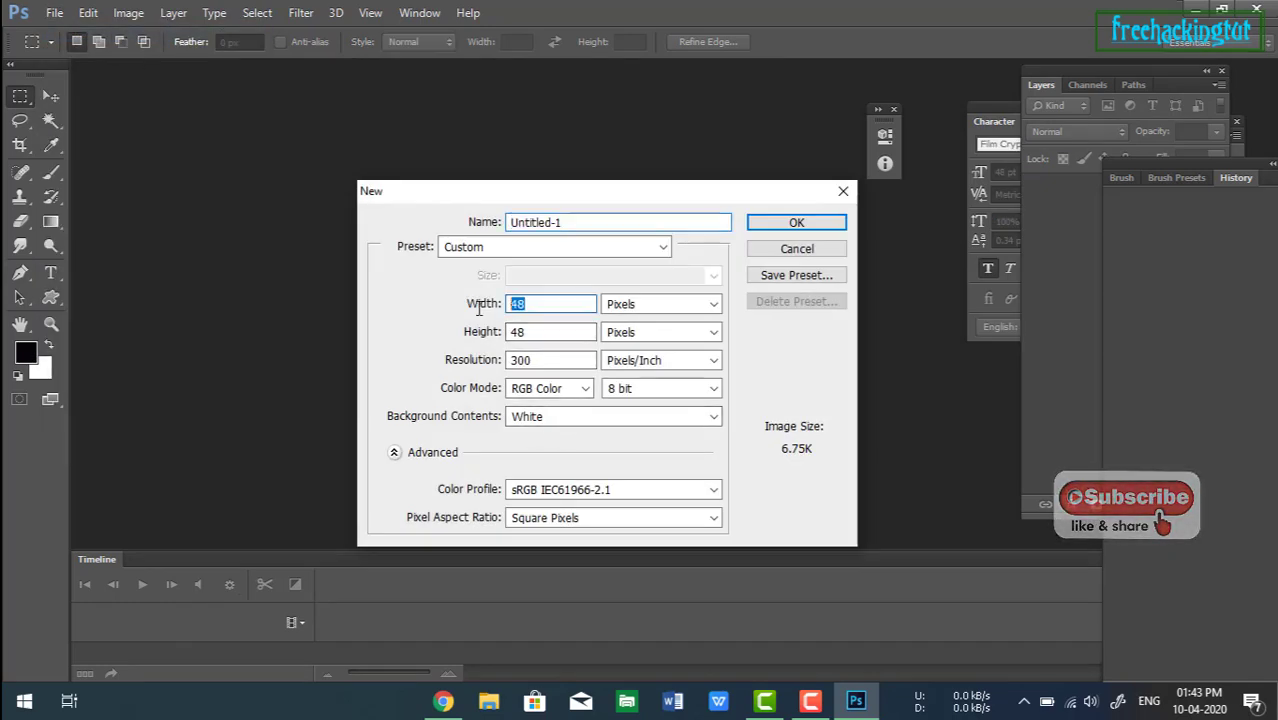
click(697, 304)
click(647, 322)
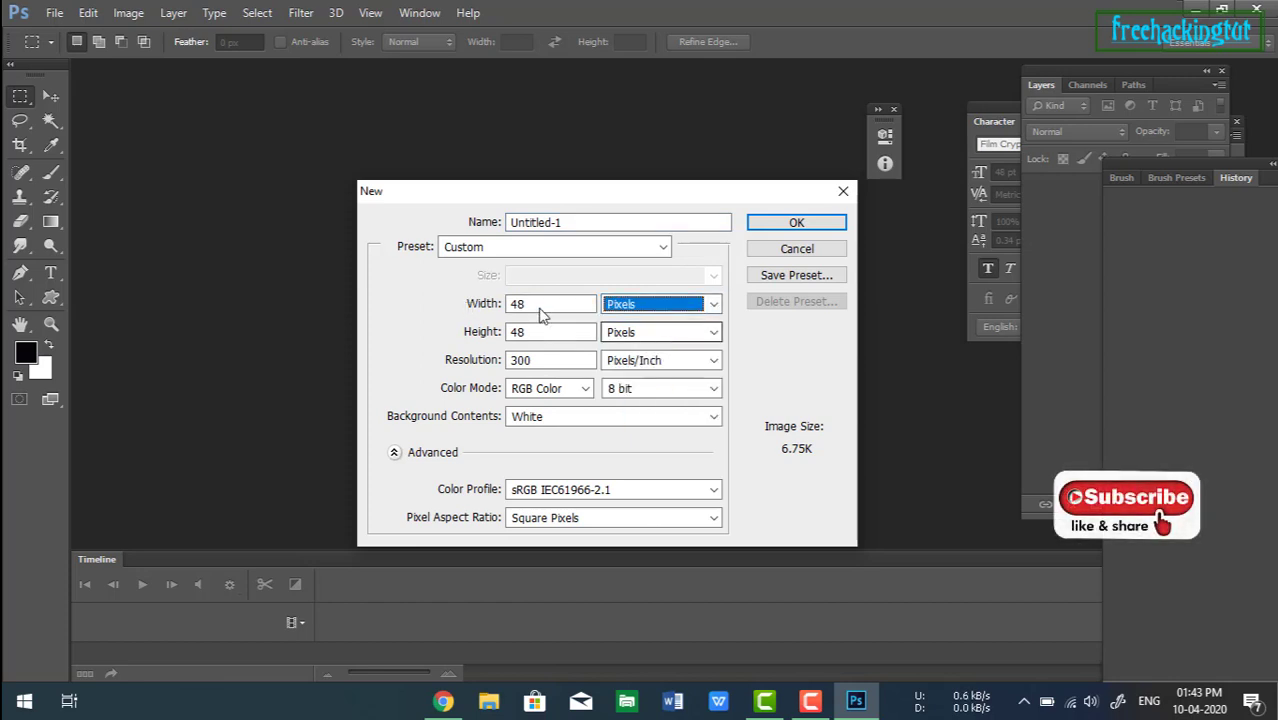
drag(571, 304, 463, 304)
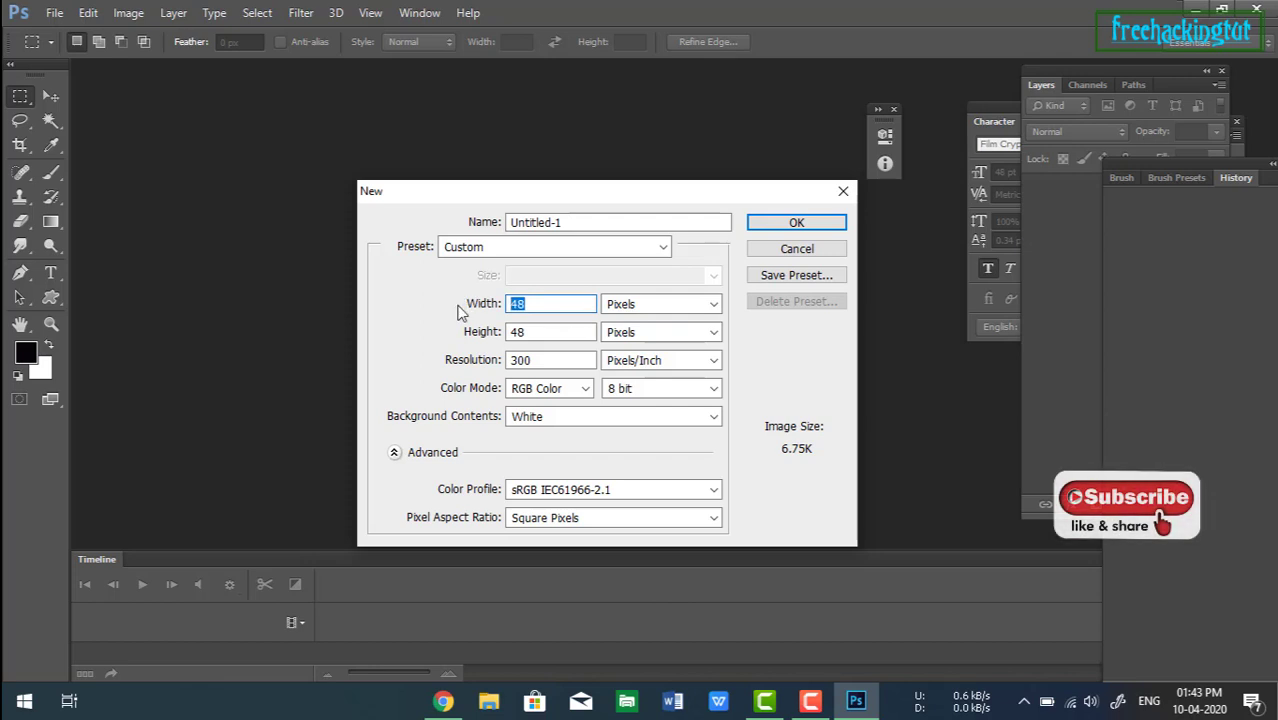
text(2)
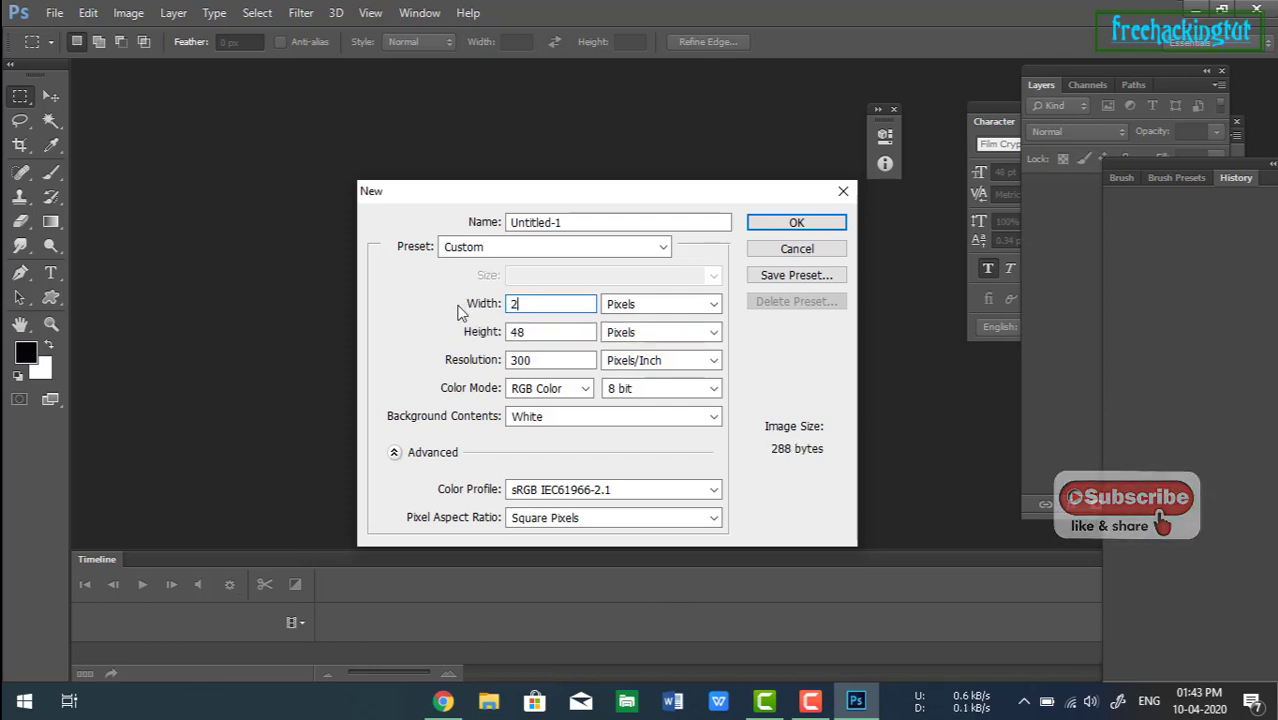
text(56)
key(Tab)
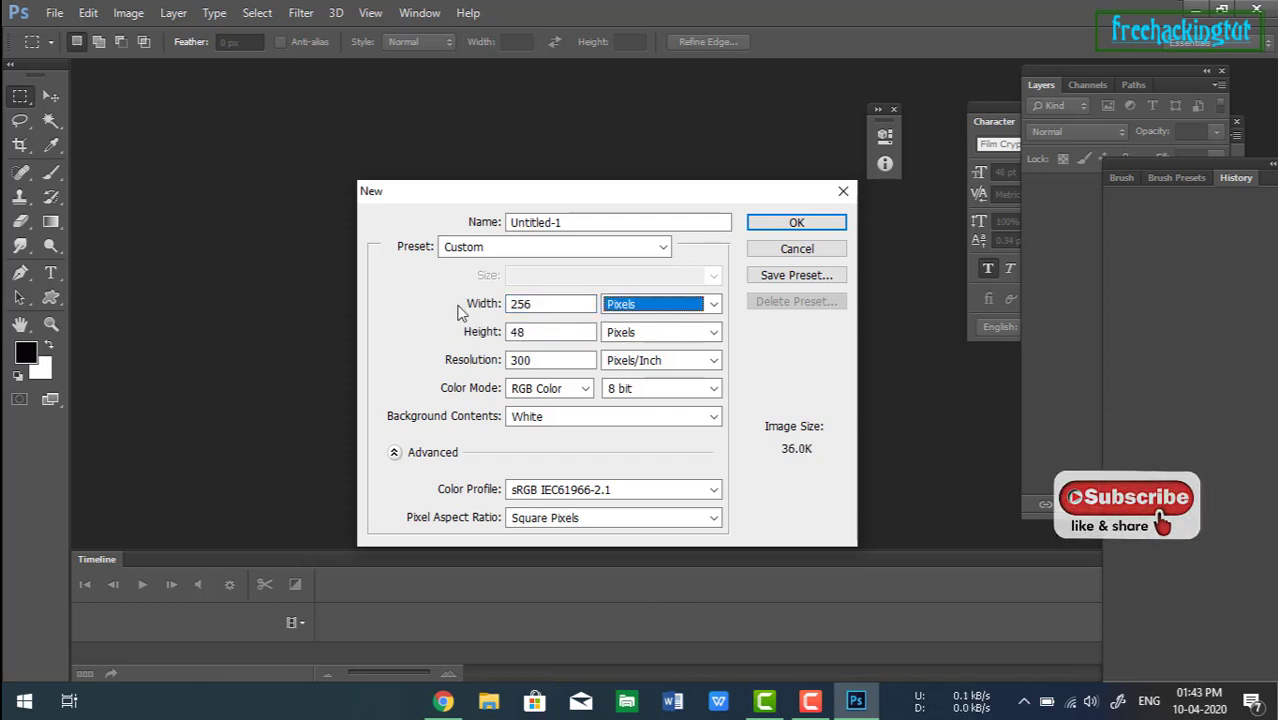
key(Tab)
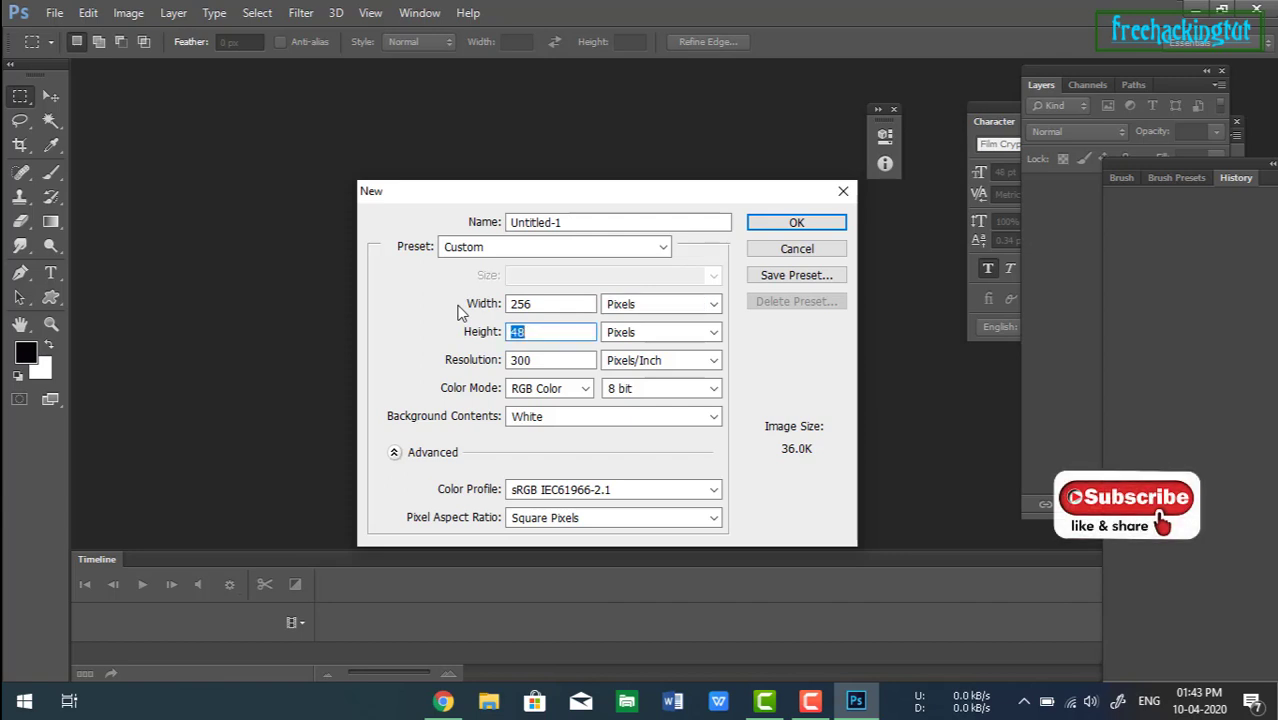
text(256)
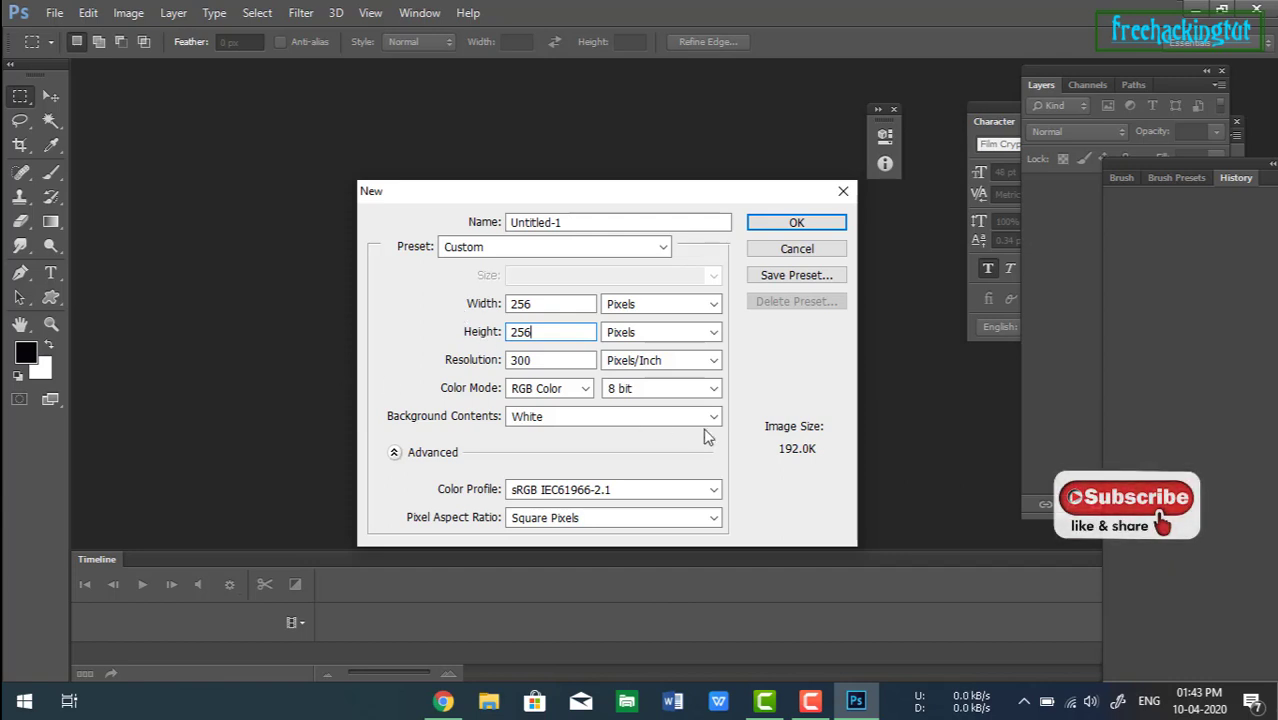
click(760, 224)
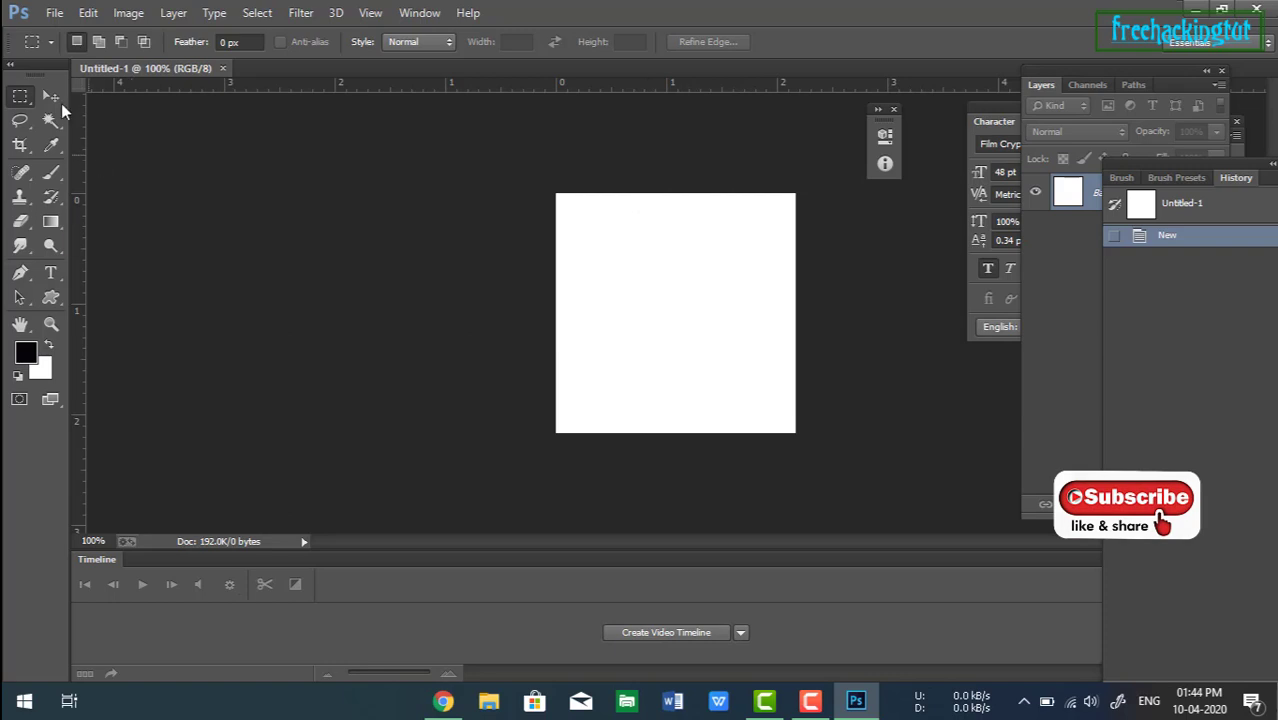
Open the flower photo from the Desktop's icons folder.
click(54, 13)
click(76, 52)
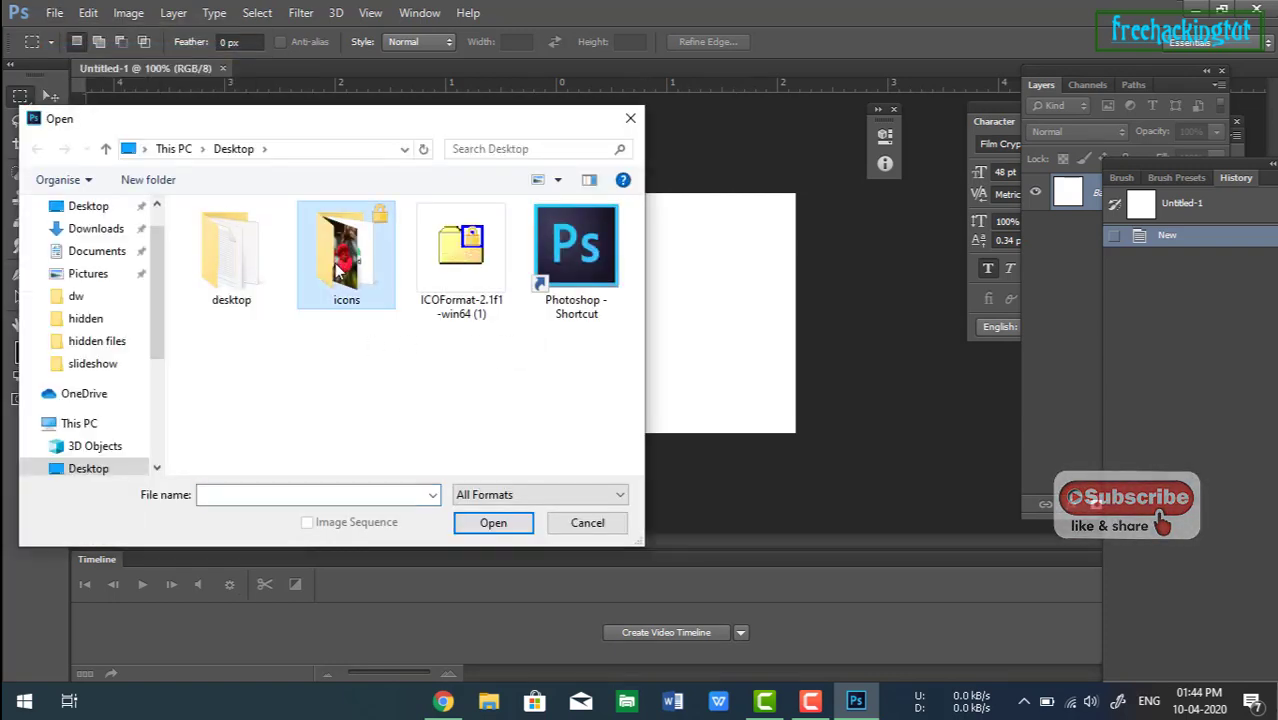
double_click(340, 265)
double_click(348, 272)
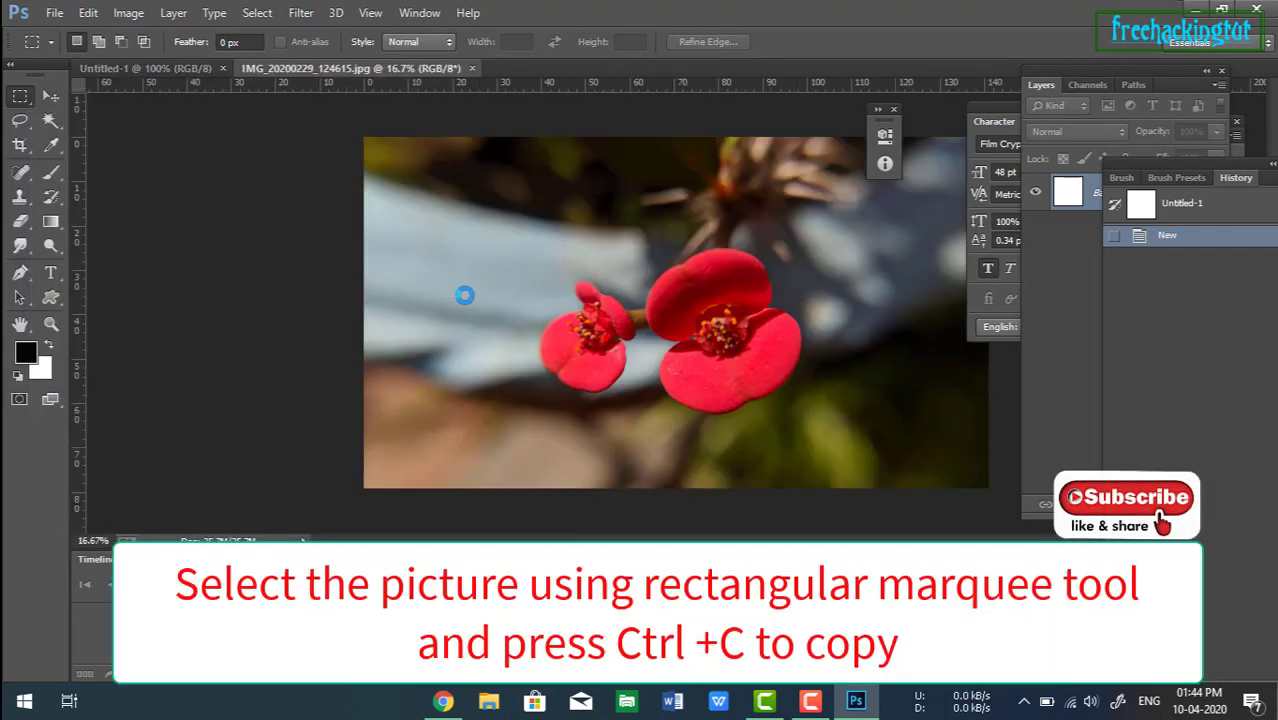
Select the right-hand flower with a rectangular marquee and paste it into the new Untitled-1 document.
drag(622, 225, 821, 422)
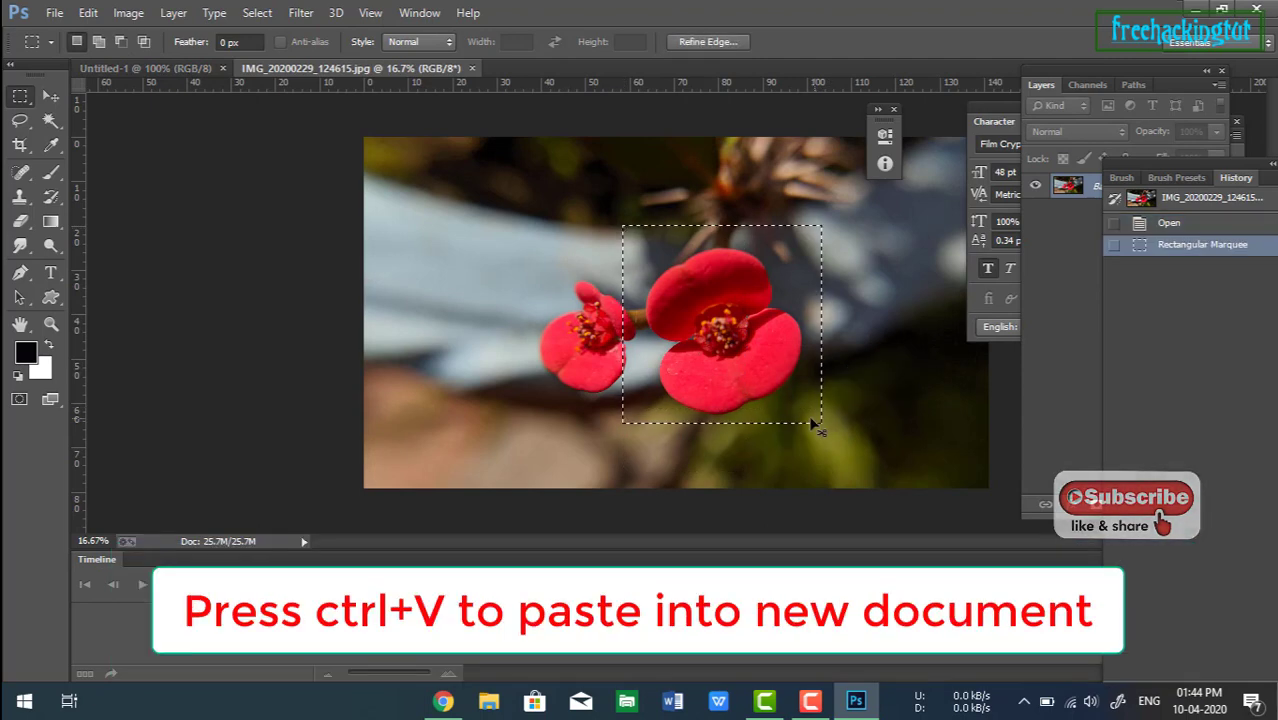
click(175, 65)
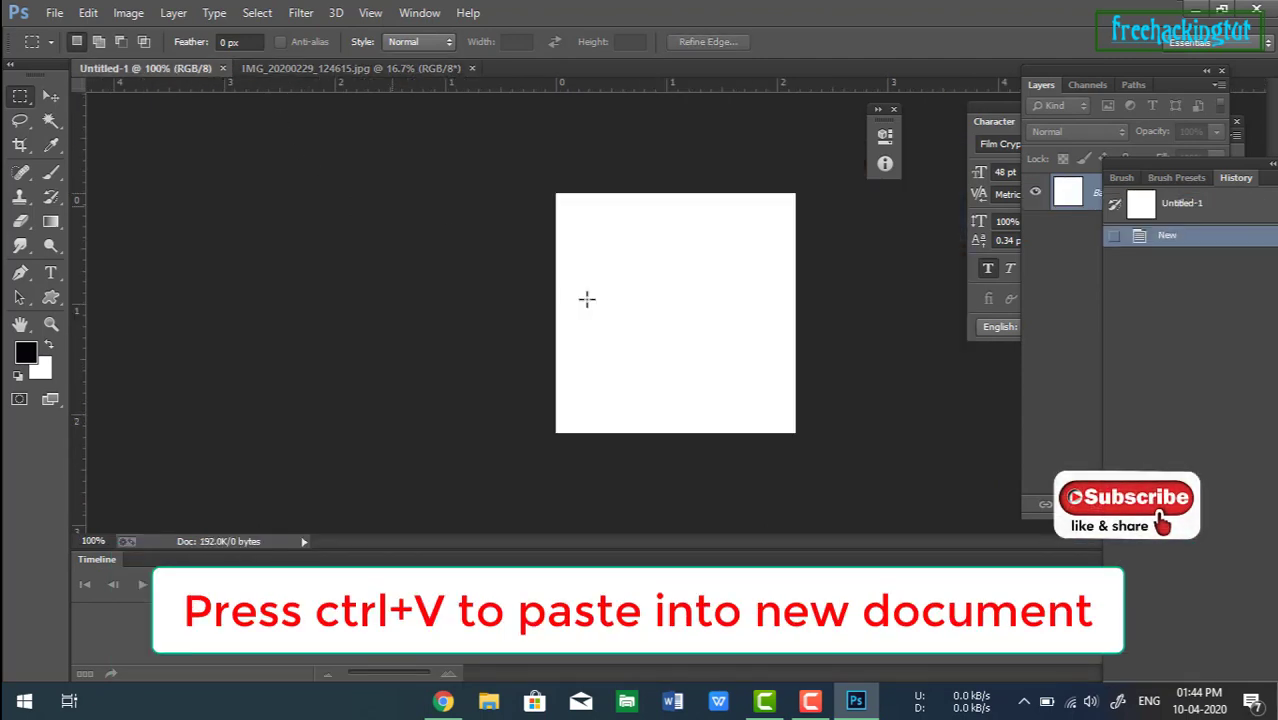
key(ctrl+v)
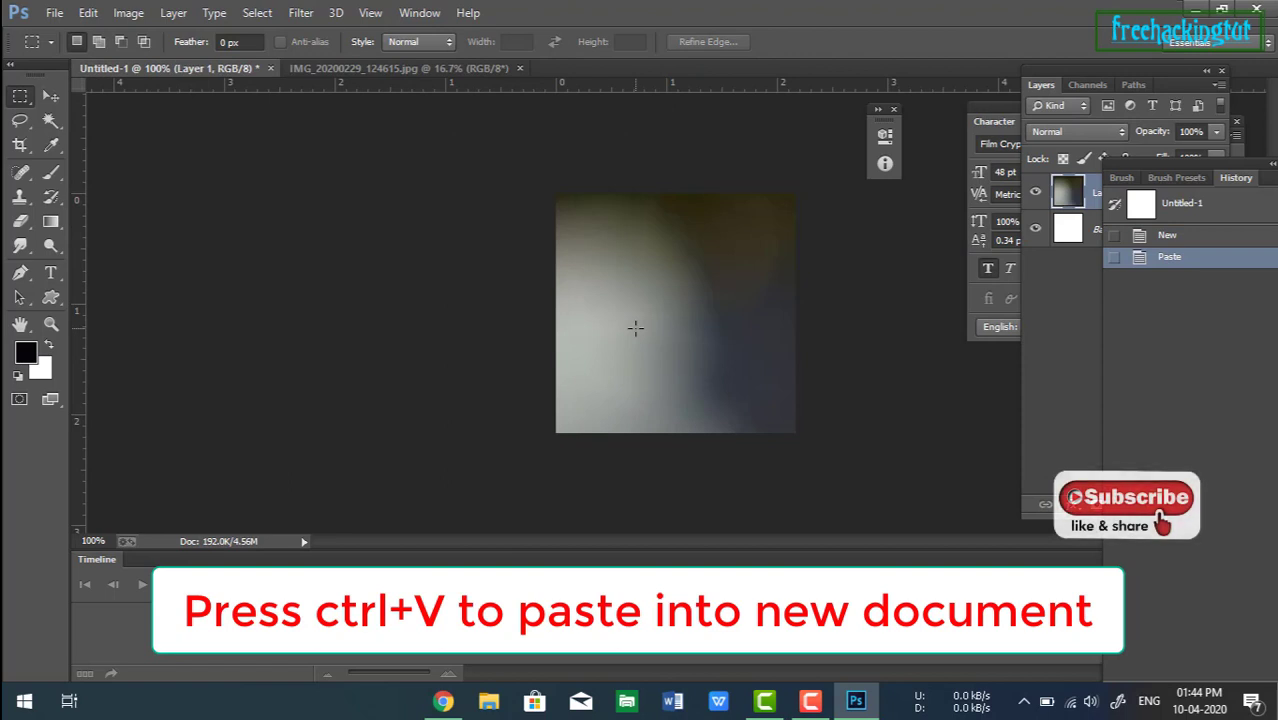
Free-transform the pasted layer, scaling it down to roughly the canvas size, and apply it.
key(ctrl+t)
scroll(622, 309, up, 5)
scroll(622, 309, down, 10)
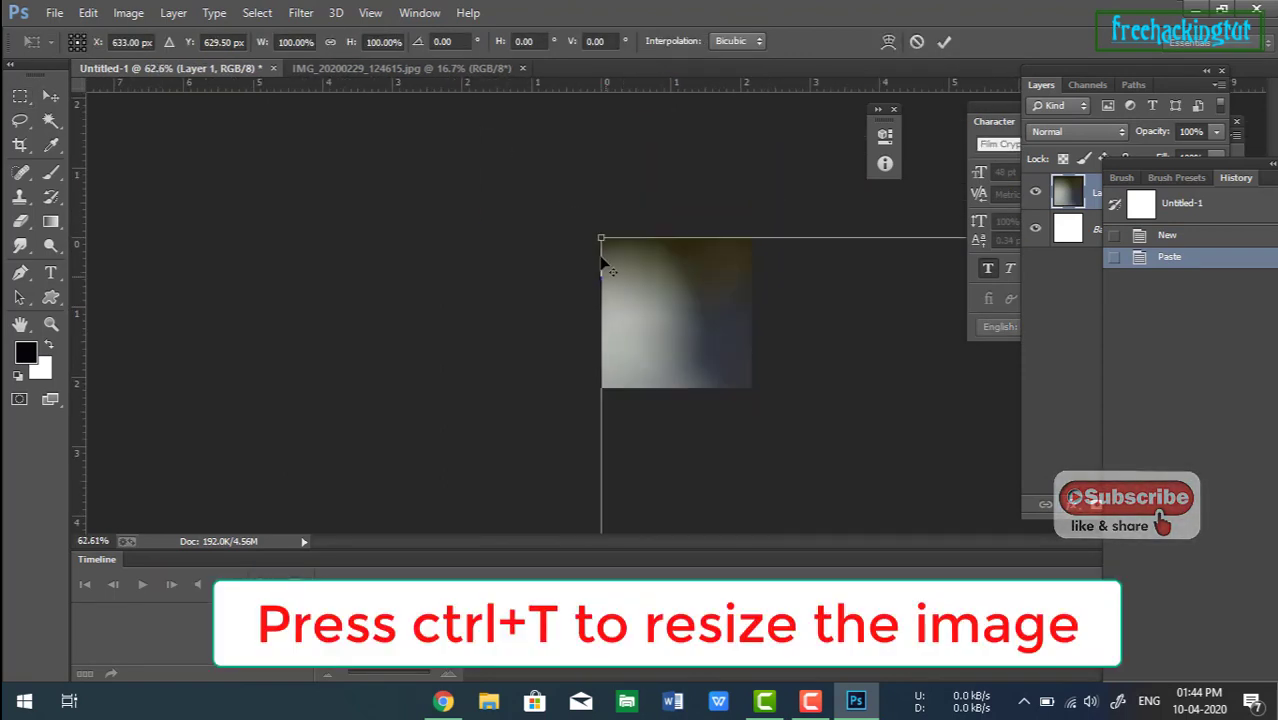
drag(601, 238, 810, 446)
drag(919, 490, 656, 226)
drag(546, 184, 616, 262)
drag(717, 335, 681, 303)
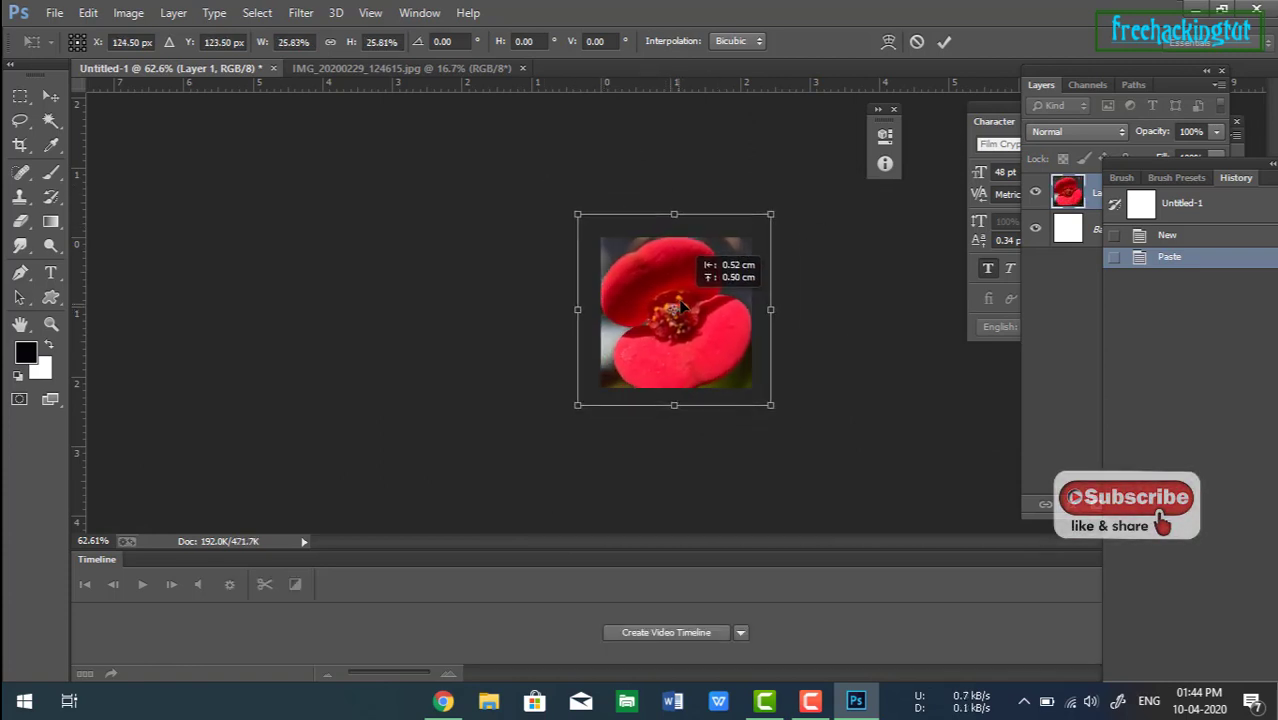
drag(577, 215, 606, 234)
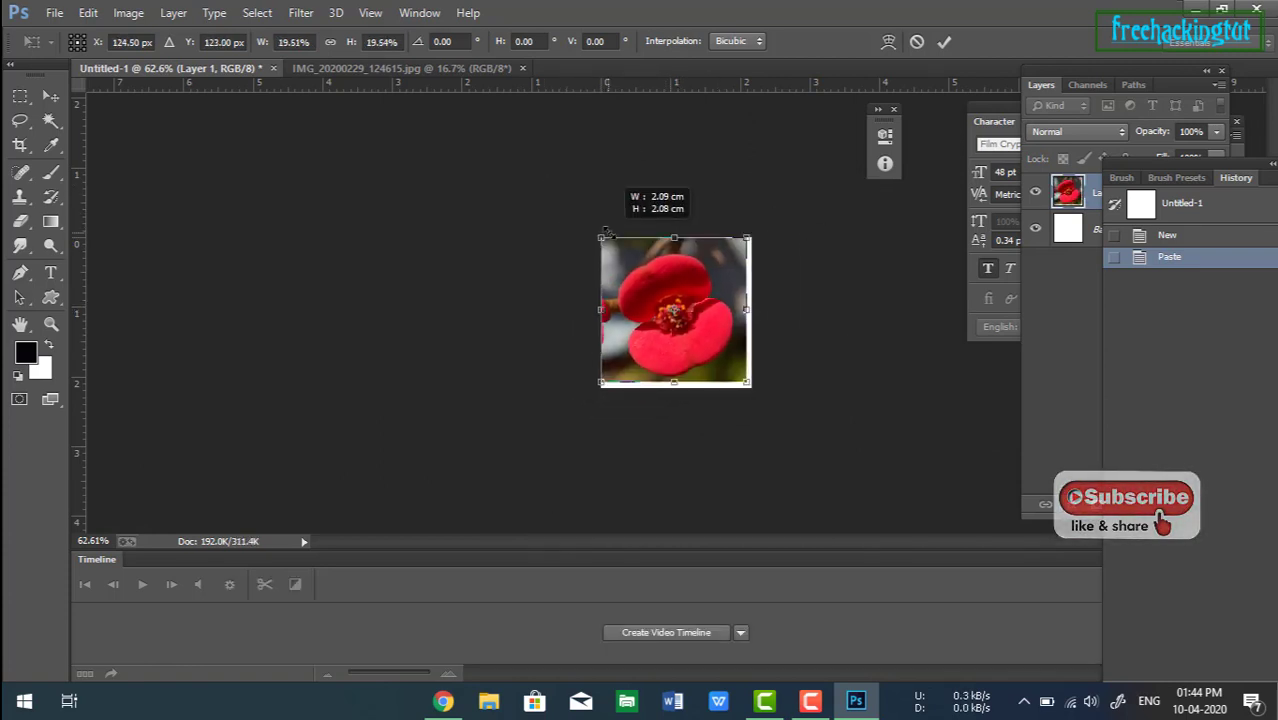
drag(748, 383, 747, 384)
key(Return)
Free-transform the flower layer once more, stretching its corners to fill the whole canvas, and apply it.
scroll(724, 384, down, 2)
scroll(720, 380, up, 3)
scroll(718, 375, up, 1)
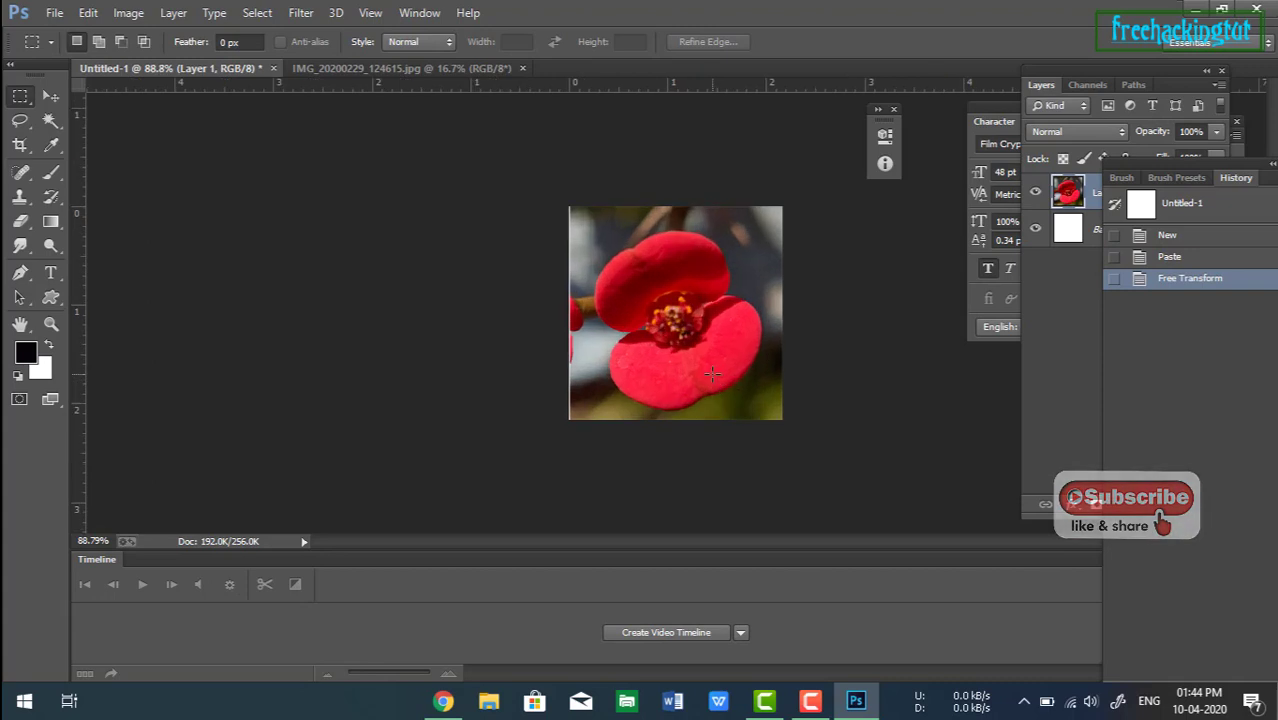
key(ctrl+t)
drag(564, 424, 552, 436)
mouse_move(557, 203)
mouse_down()
mouse_move(538, 172)
mouse_move(551, 183)
mouse_up()
drag(787, 184, 791, 181)
drag(792, 434, 793, 424)
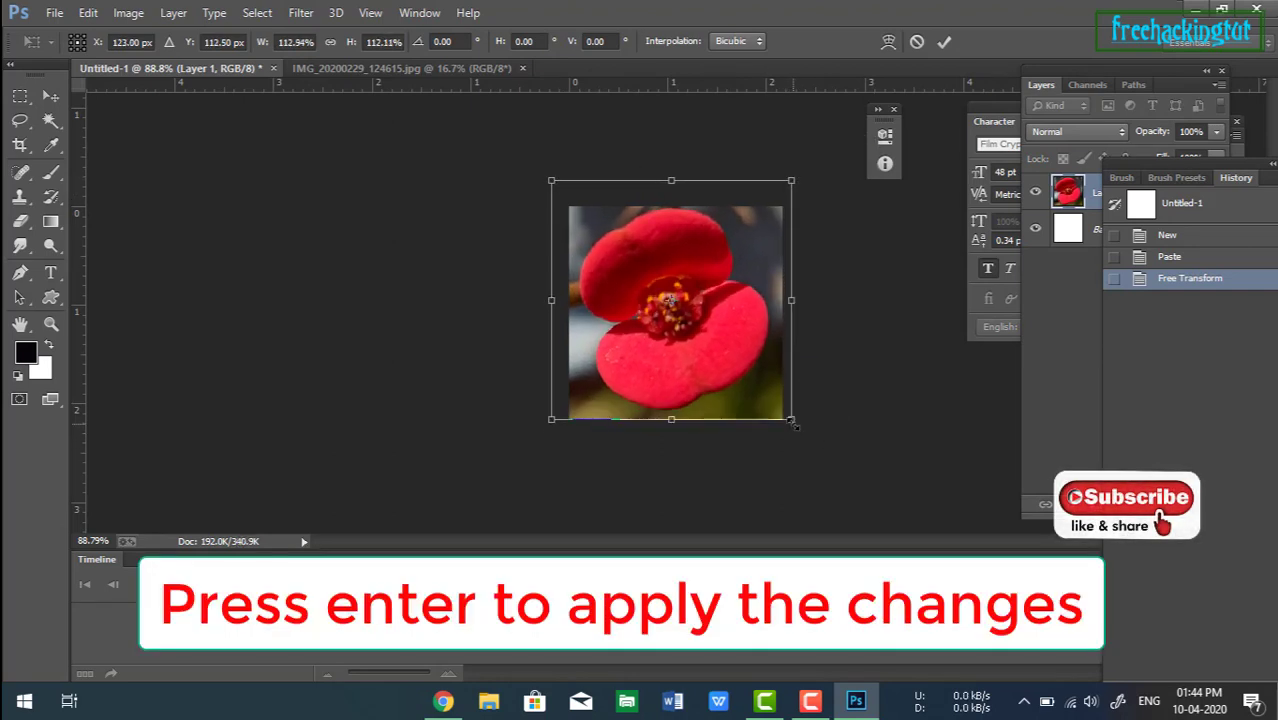
key(Return)
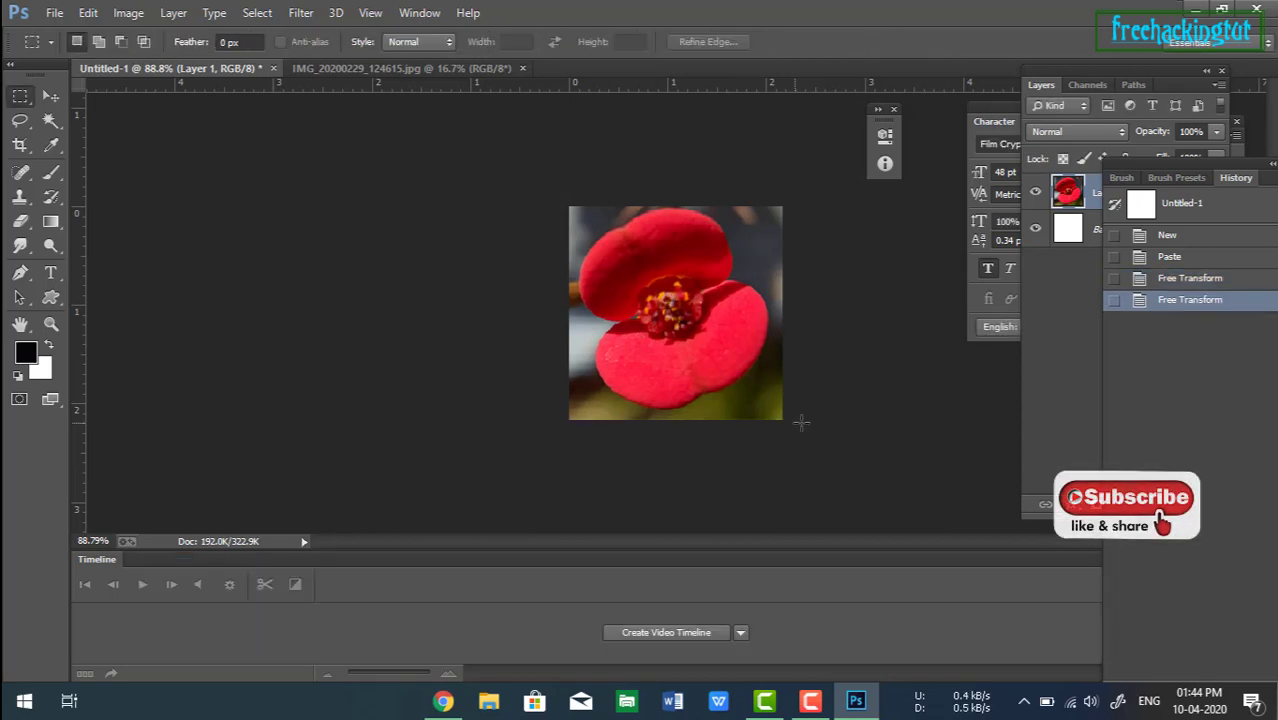
Save the document as myicon in the icons folder using the ICO Windows Icon/Favicon format, choosing Standard ICO.
click(52, 15)
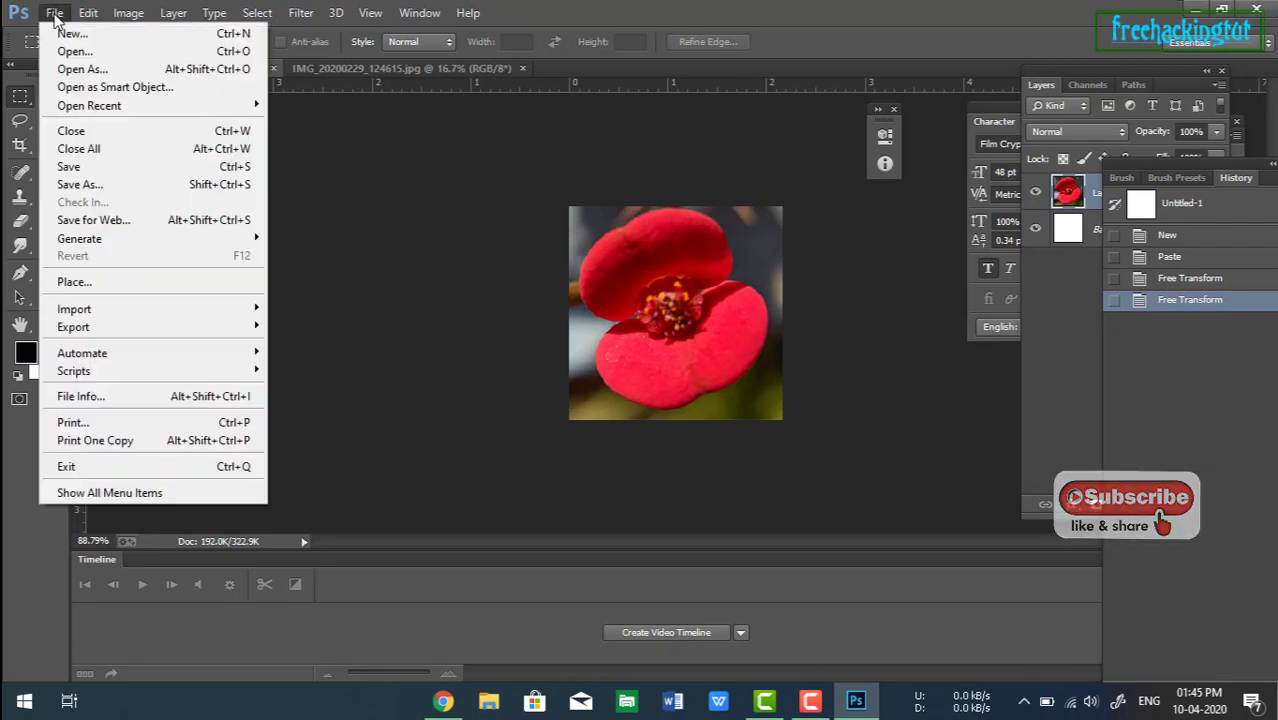
click(88, 187)
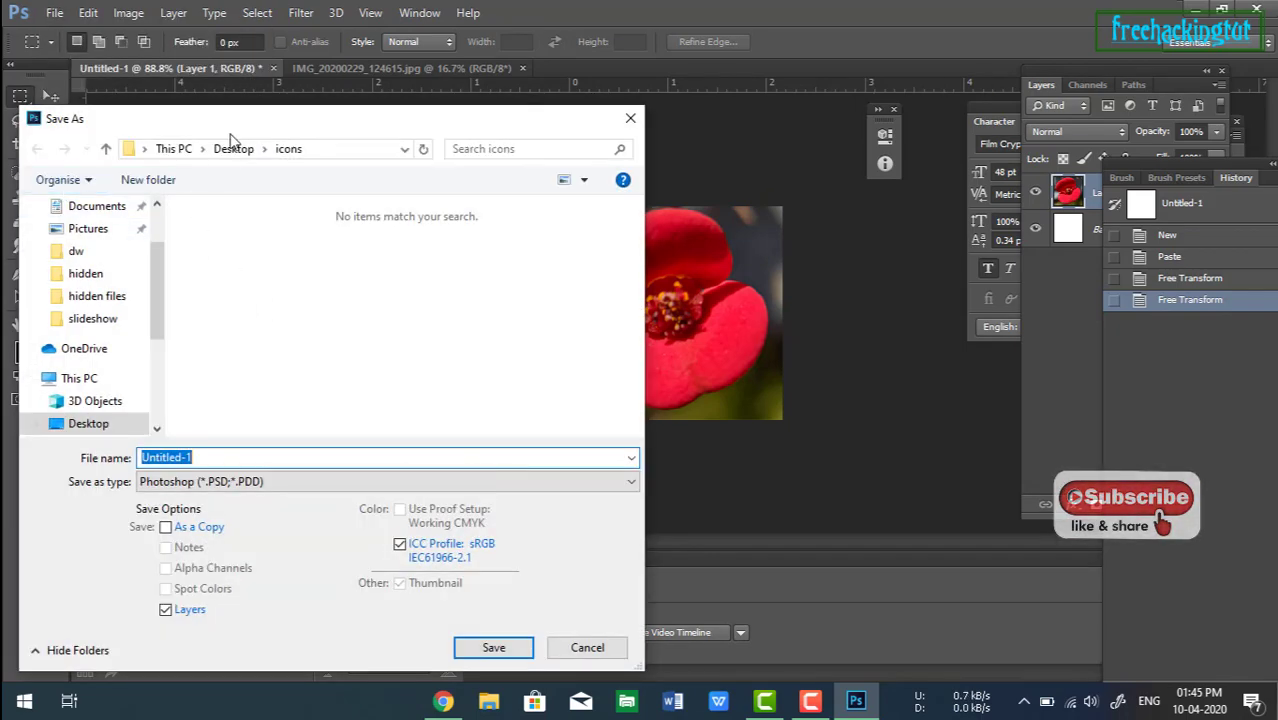
drag(240, 120, 412, 34)
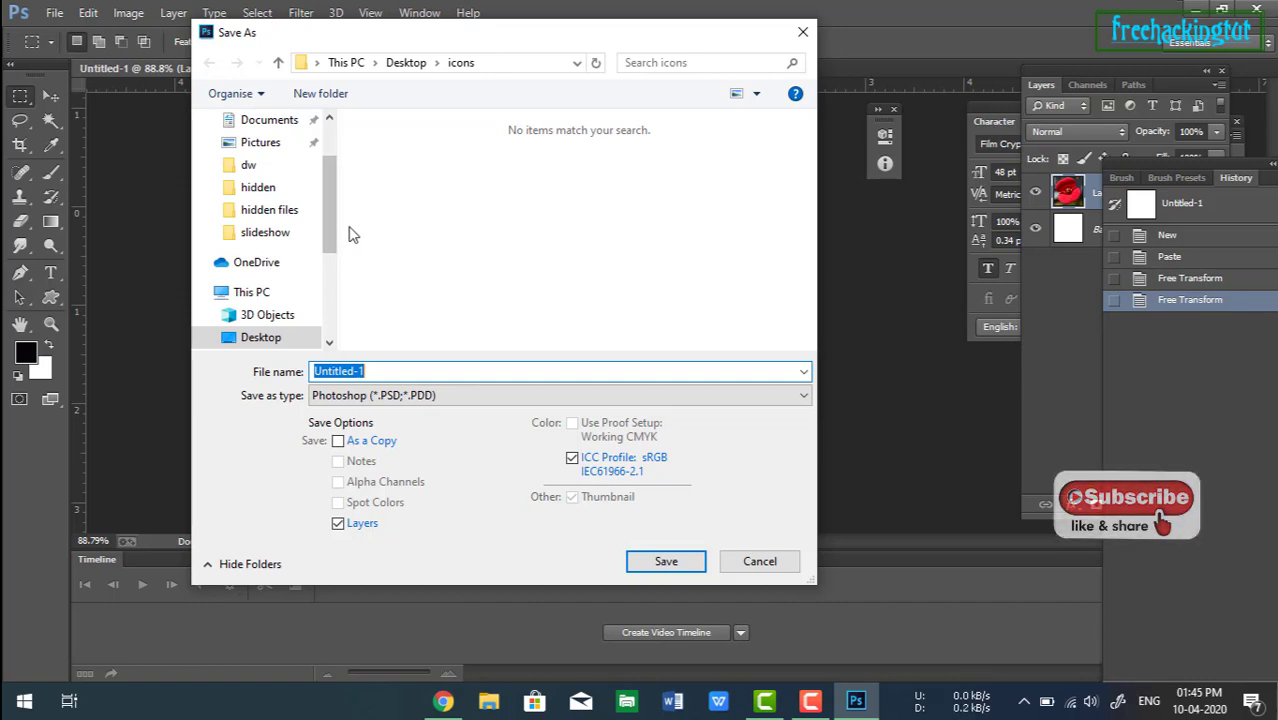
drag(328, 196, 363, 246)
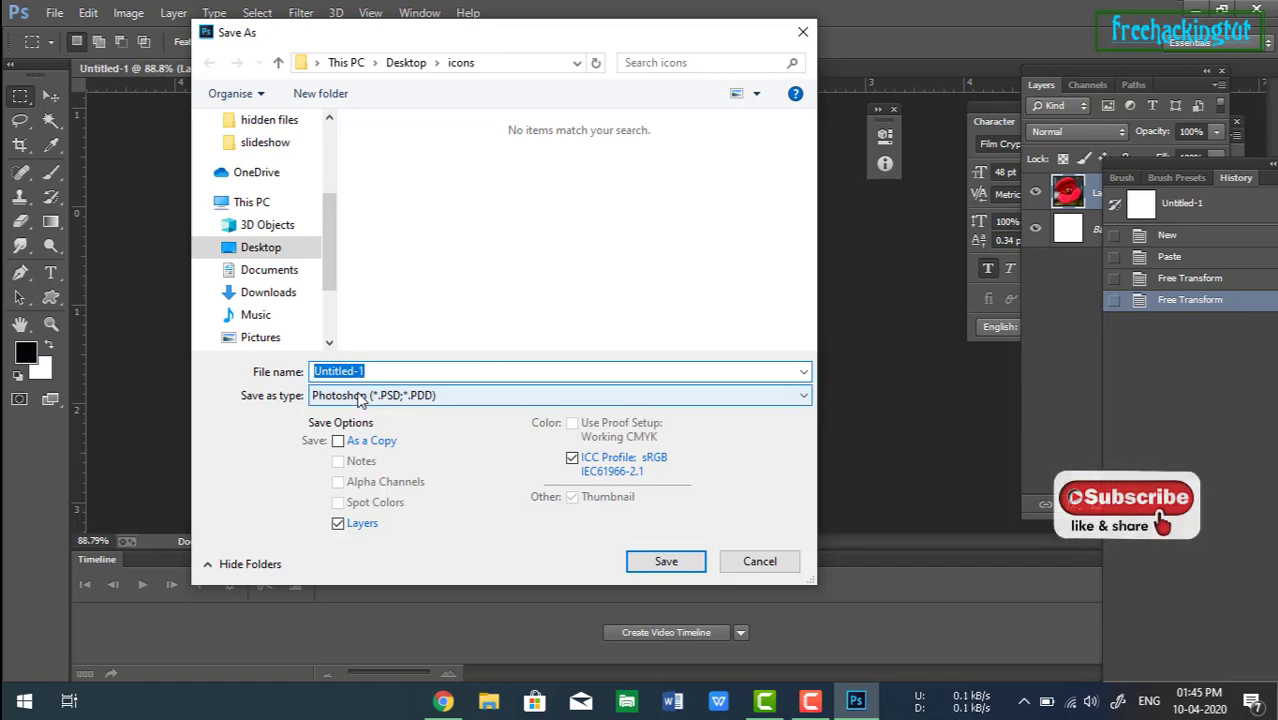
text(myicon)
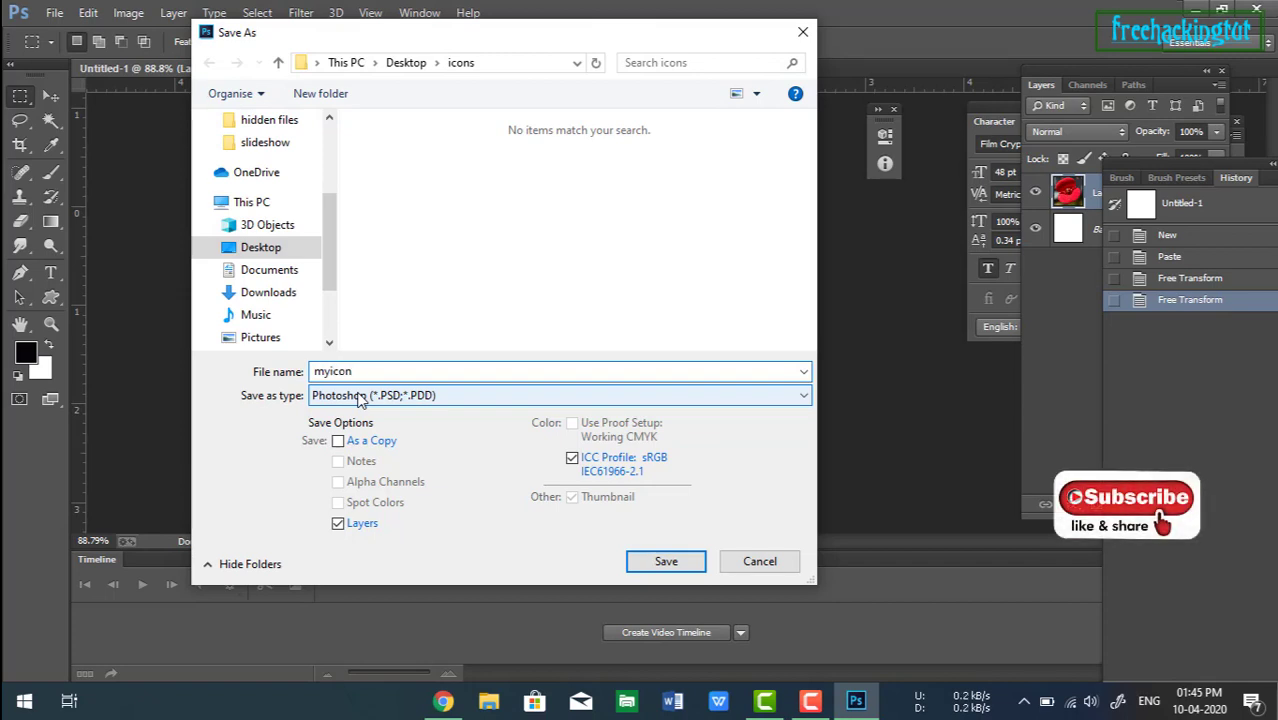
click(398, 398)
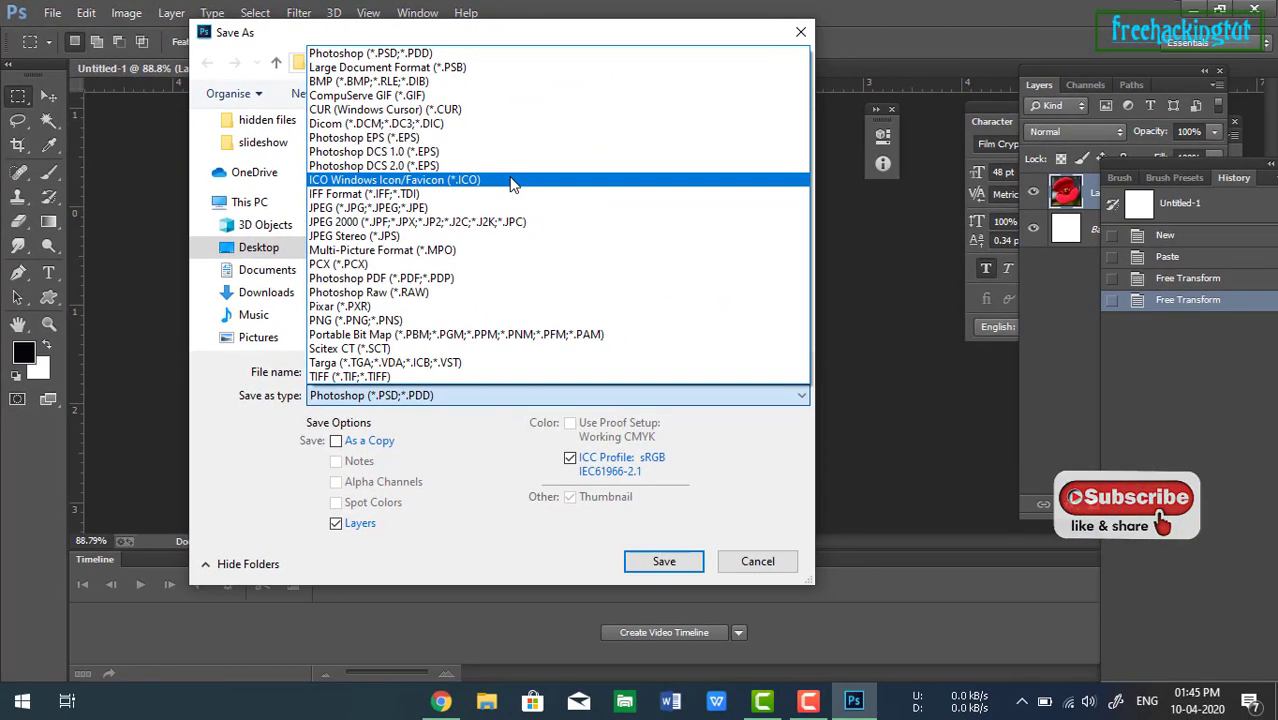
click(511, 183)
click(668, 563)
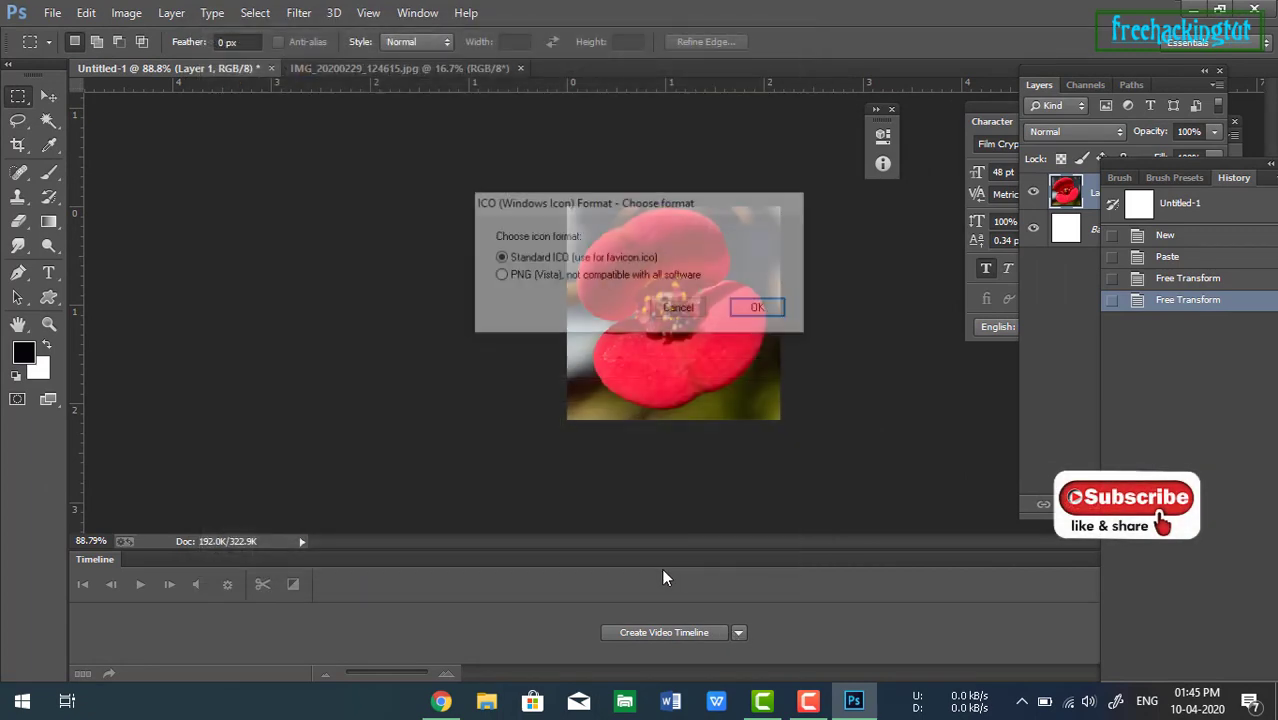
click(762, 310)
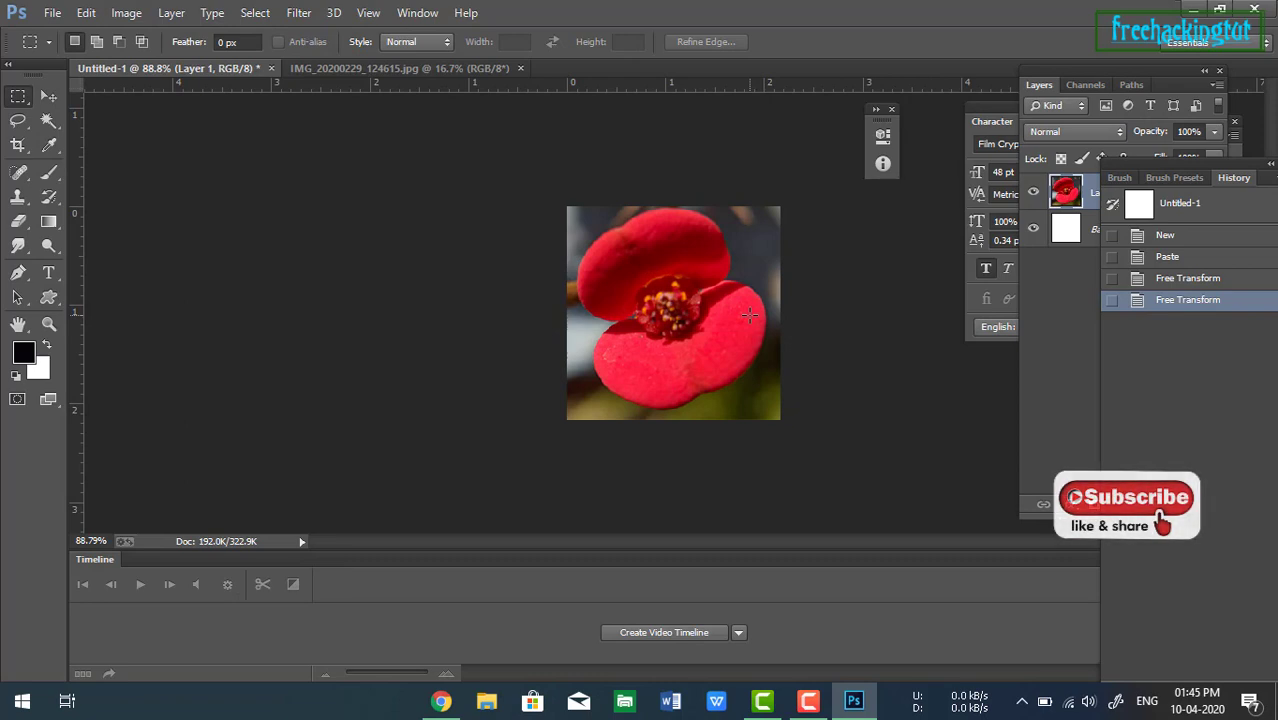
Minimize Photoshop and inspect the saved myicon file's details in the icons folder, then close the folder window.
click(1192, 10)
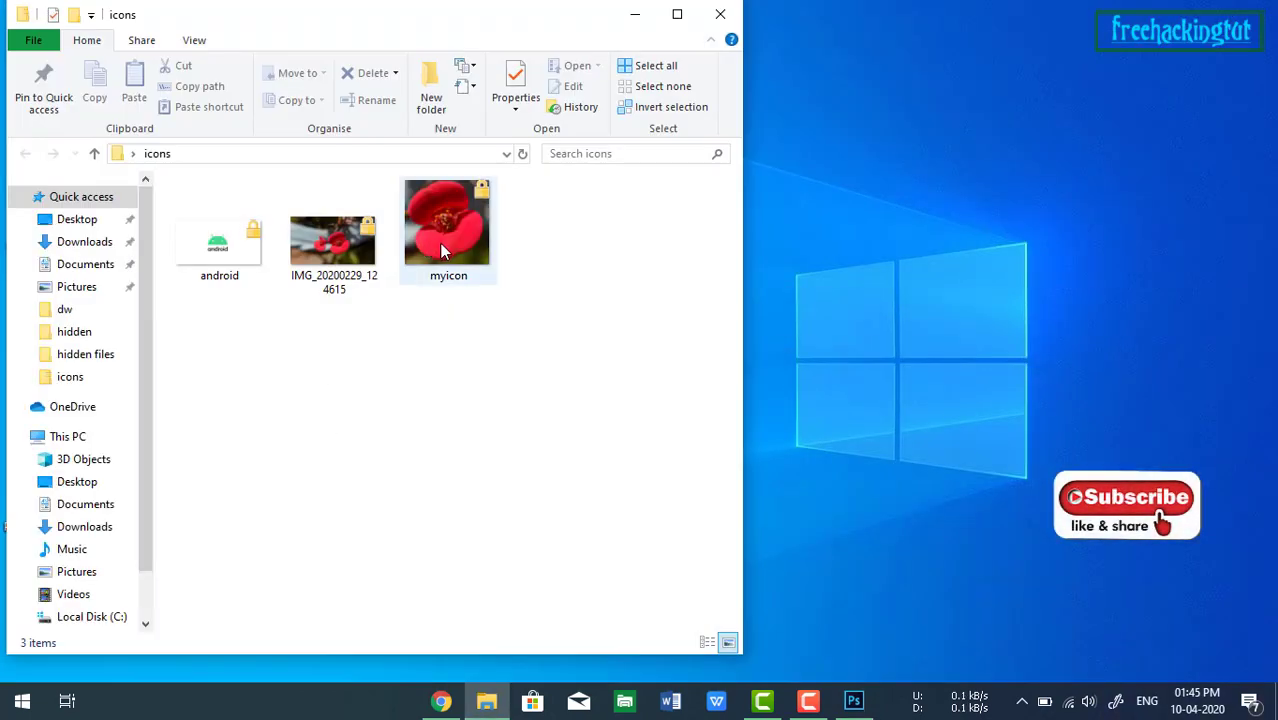
mouse_move(446, 250)
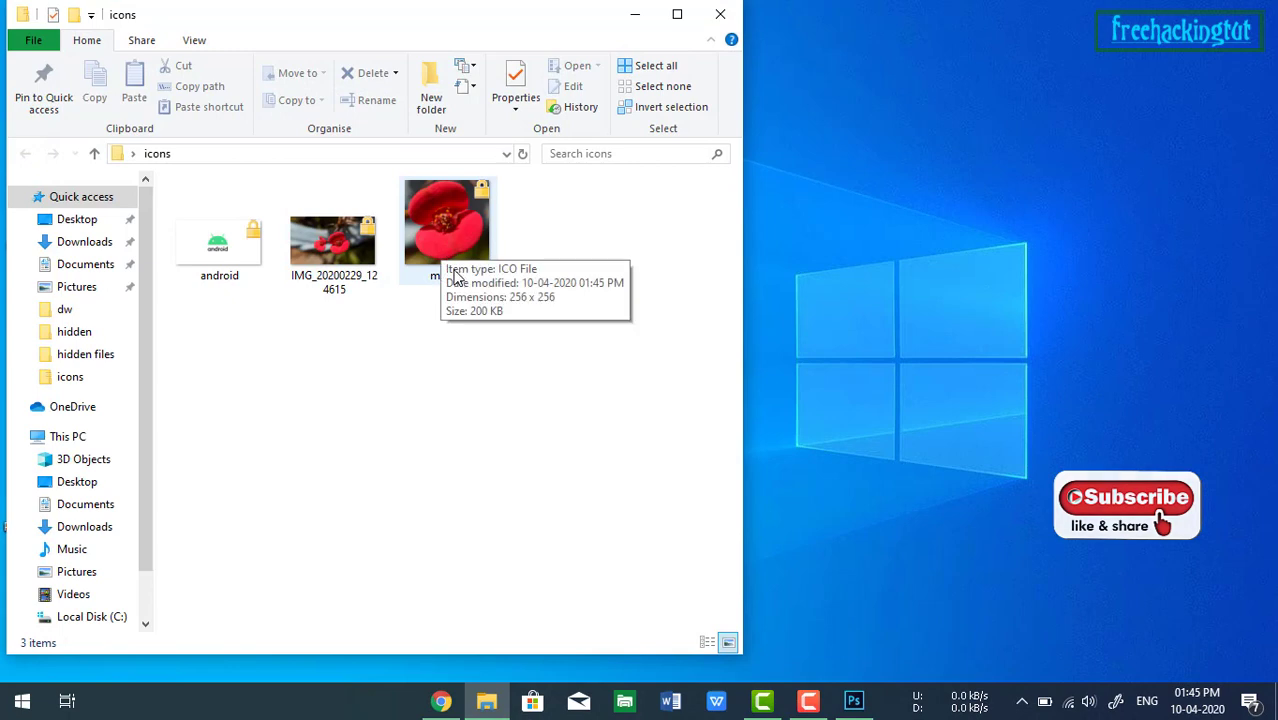
click(720, 14)
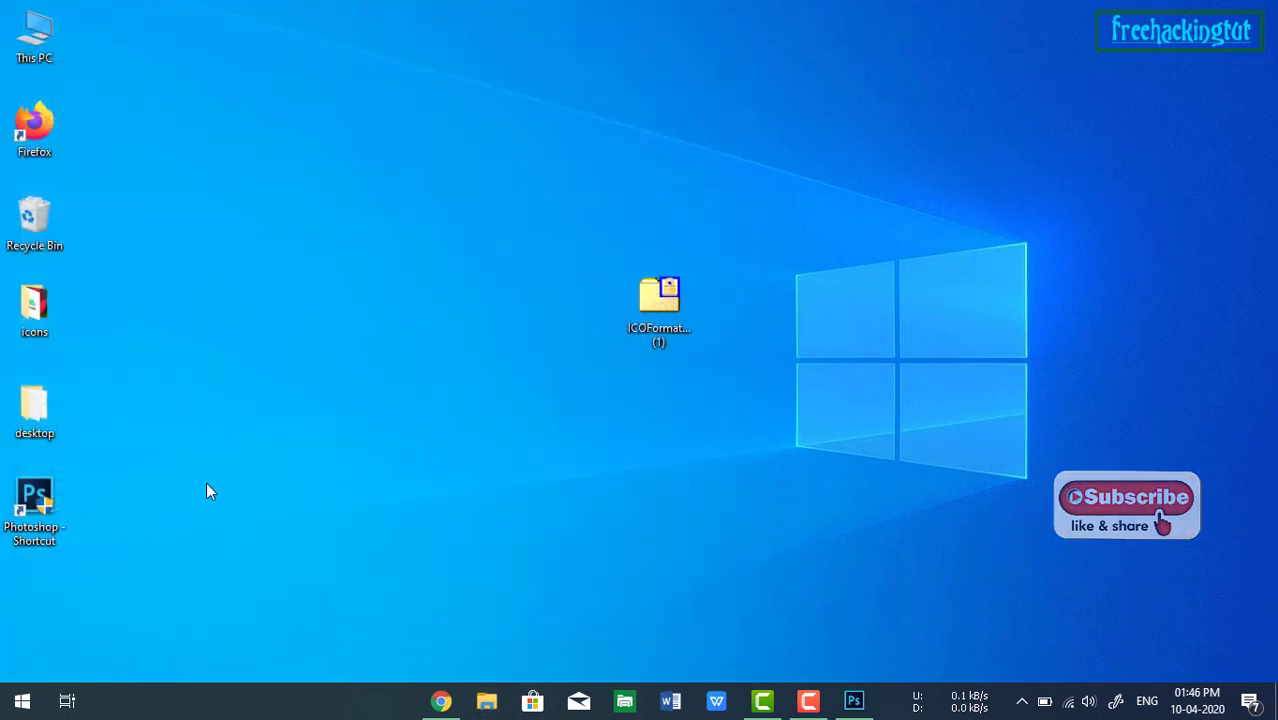
Open the Properties of the desktop folder on the Desktop.
right_click(30, 415)
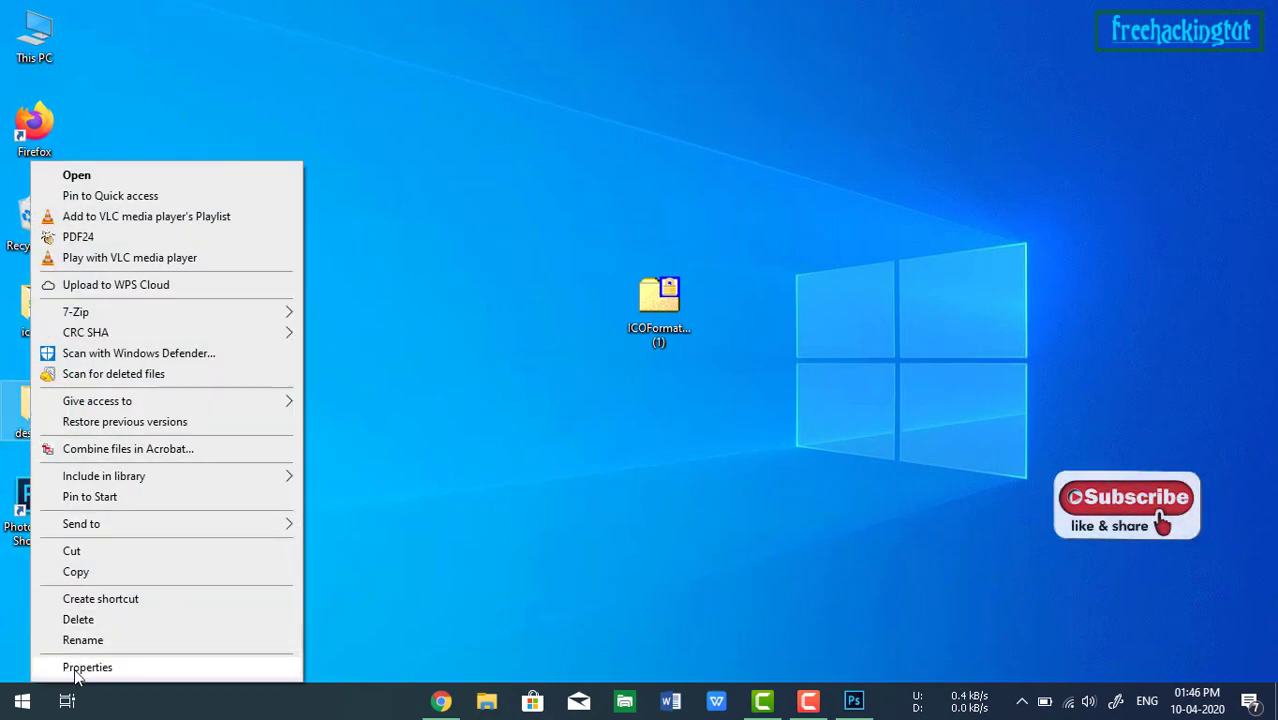